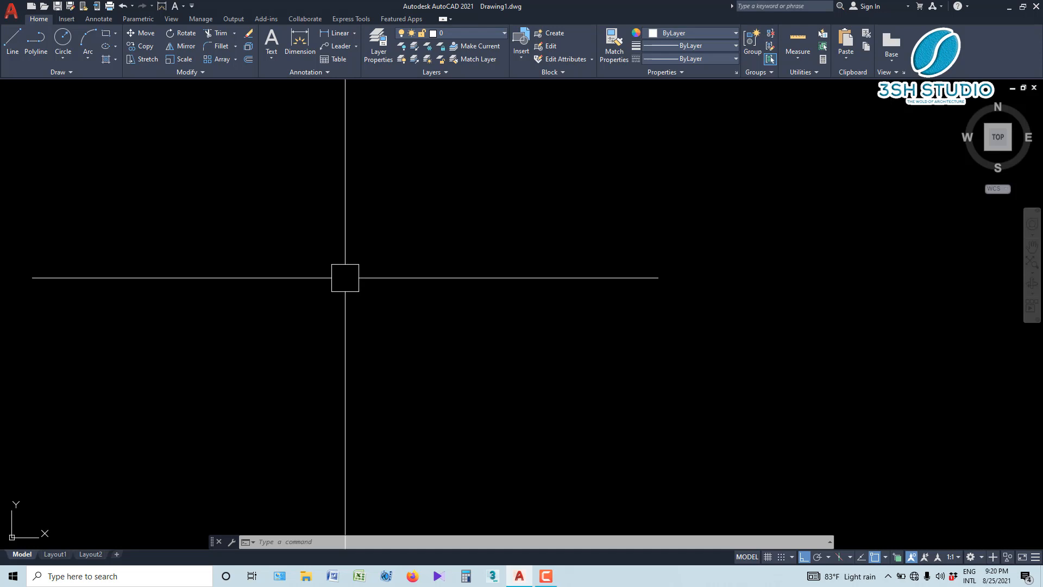
Step: Draw a closed upright rectangle about 8" wide from four connected straight lines
{"action": "left_click", "coordinate": [12, 43]}
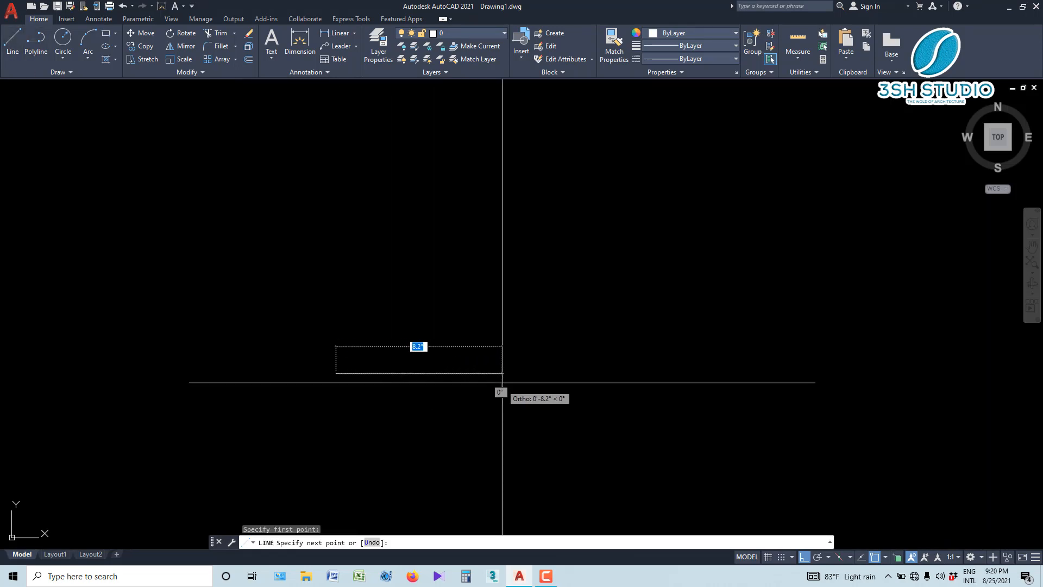
{"action": "left_click", "coordinate": [499, 375]}
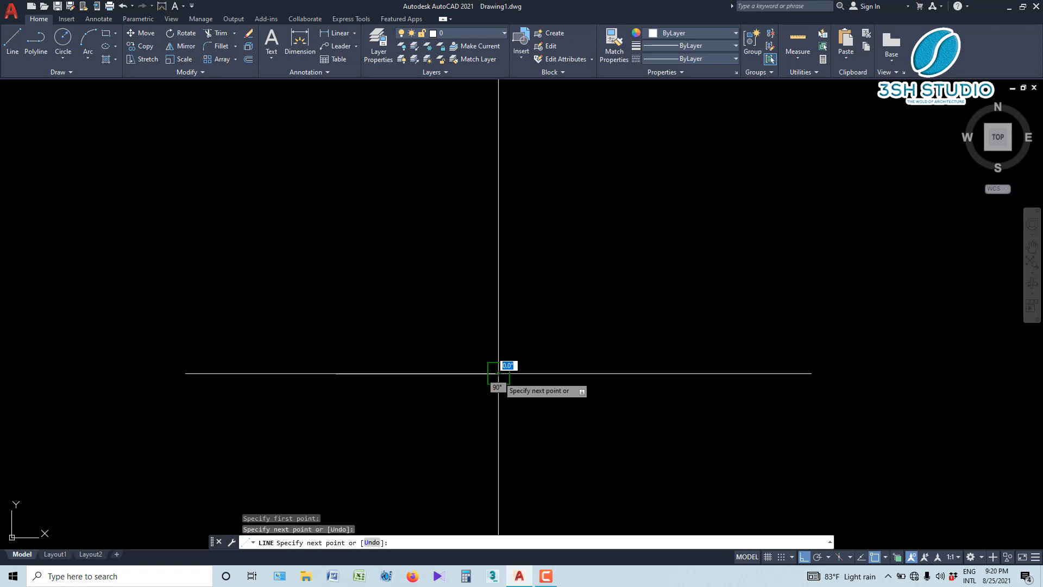
{"action": "left_click", "coordinate": [477, 197]}
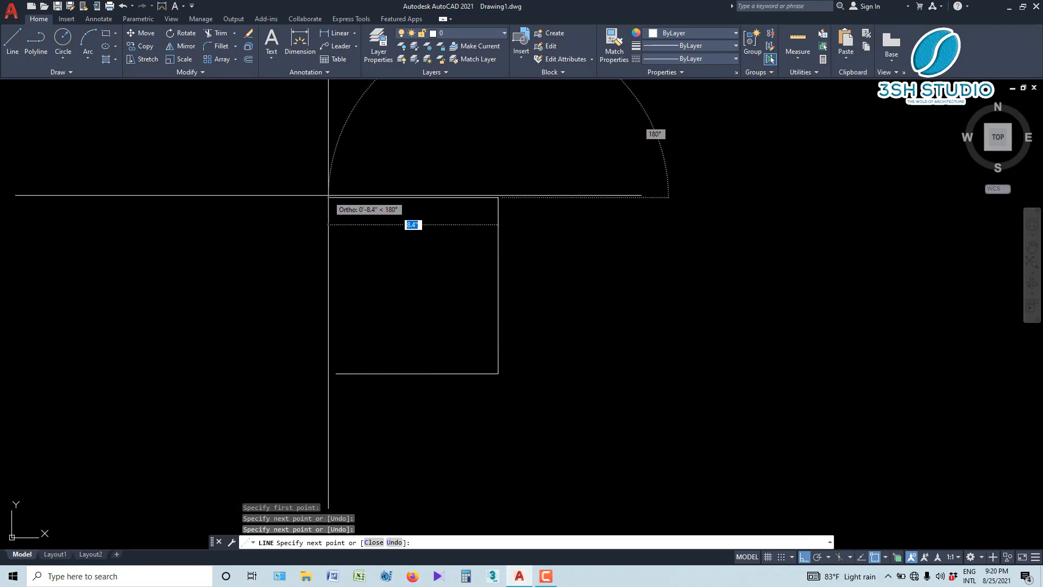
{"action": "left_click", "coordinate": [335, 197]}
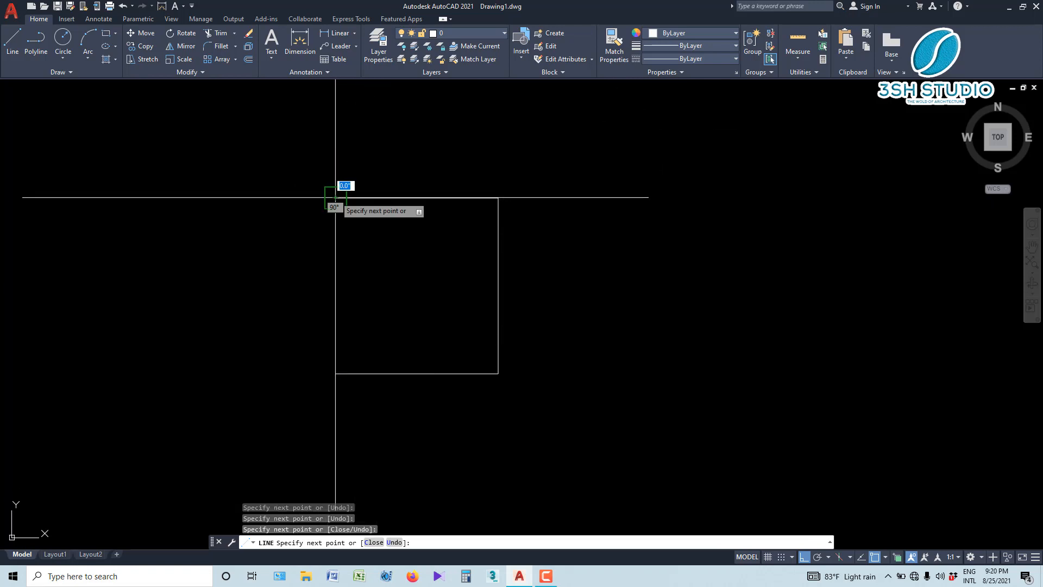
{"action": "left_click", "coordinate": [335, 373]}
{"action": "key", "text": "Escape"}
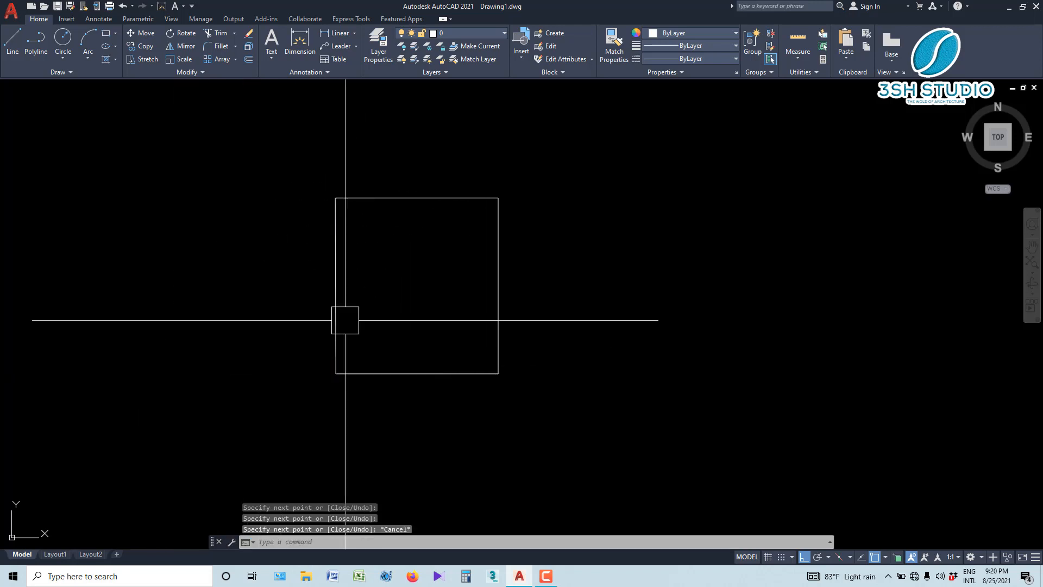
{"action": "scroll", "coordinate": [320, 168], "scroll_direction": "up", "scroll_amount": 4}
{"action": "scroll", "coordinate": [321, 169], "scroll_direction": "down", "scroll_amount": 4}
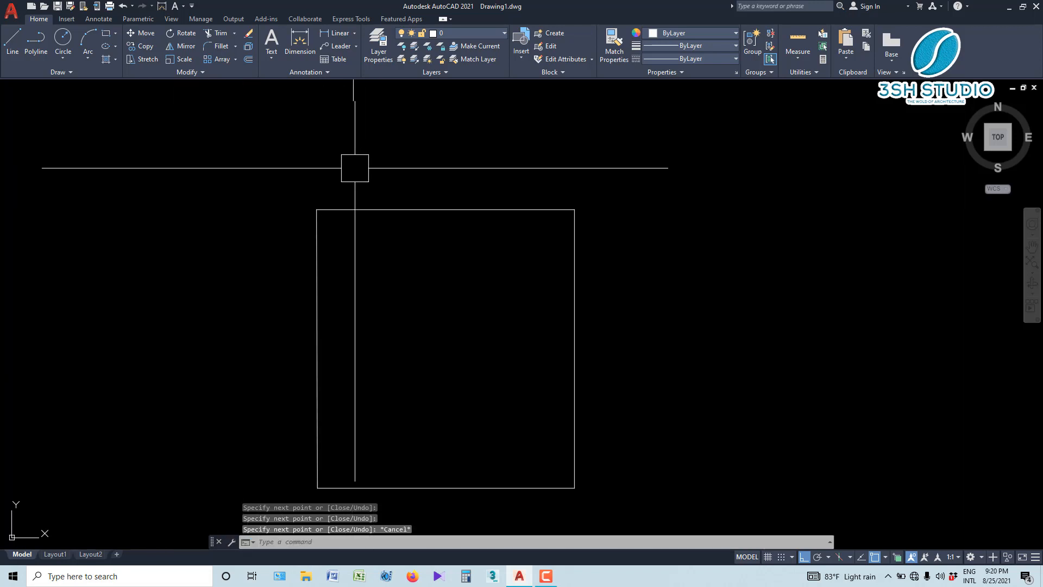
Step: Draw a circle centred on the midpoint of the rectangle's upper edge, with its radius reaching the edge's corner
{"action": "left_click", "coordinate": [62, 38]}
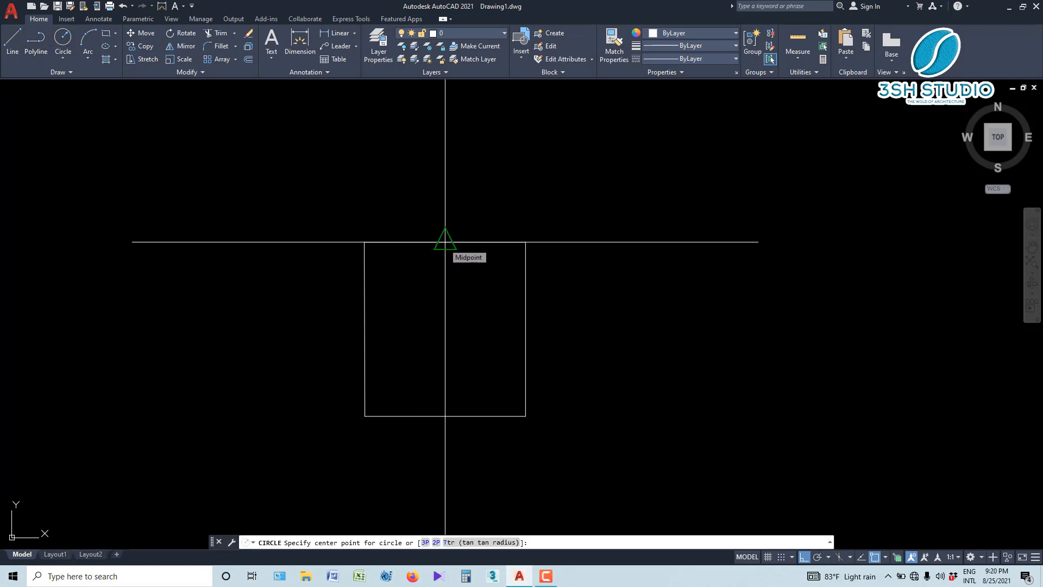
{"action": "left_click", "coordinate": [444, 242]}
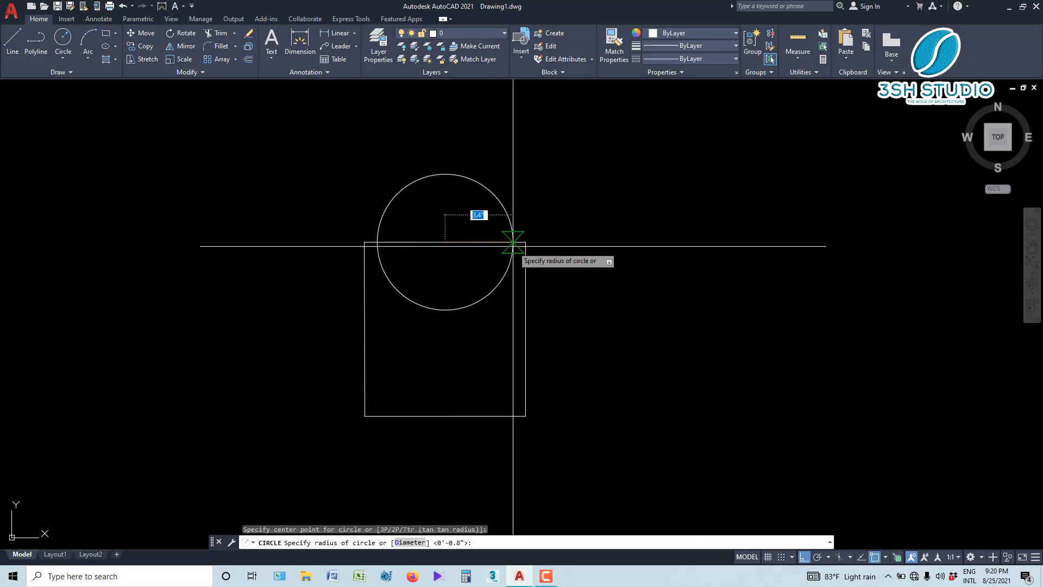
{"action": "left_click", "coordinate": [525, 241]}
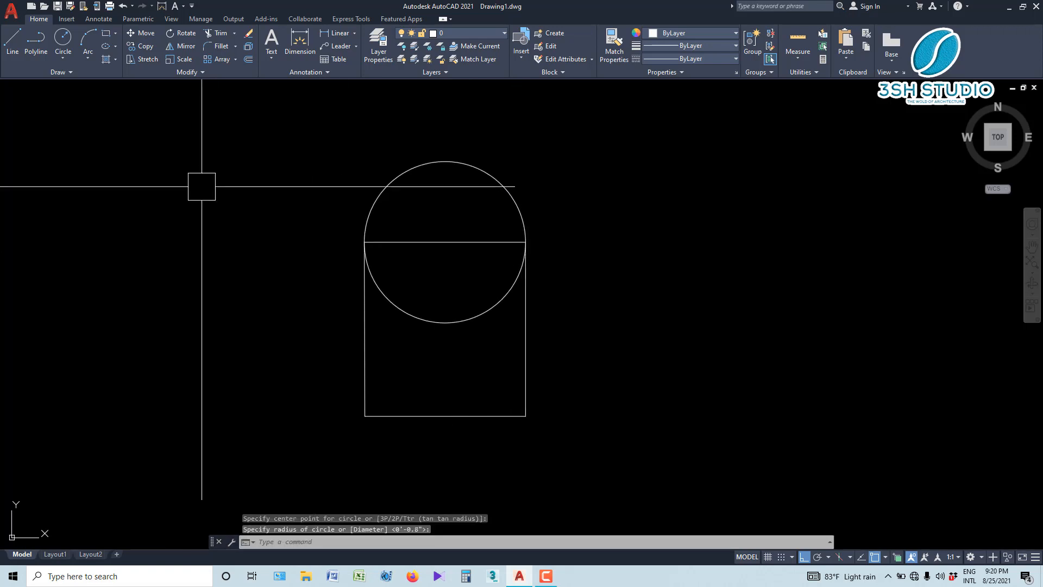
{"action": "scroll", "coordinate": [399, 237], "scroll_direction": "up", "scroll_amount": 2}
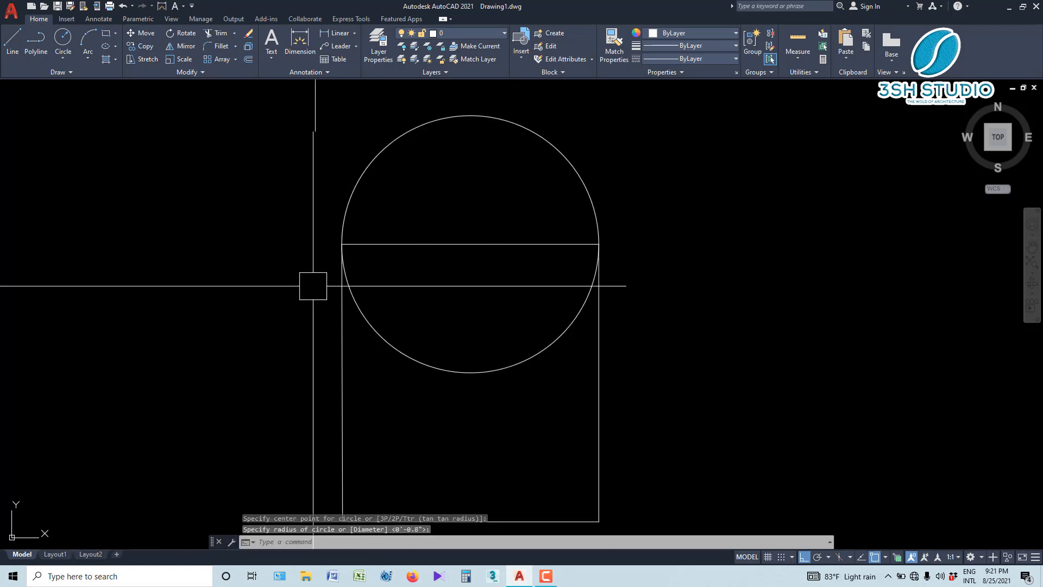
{"action": "scroll", "coordinate": [313, 286], "scroll_direction": "down", "scroll_amount": 2}
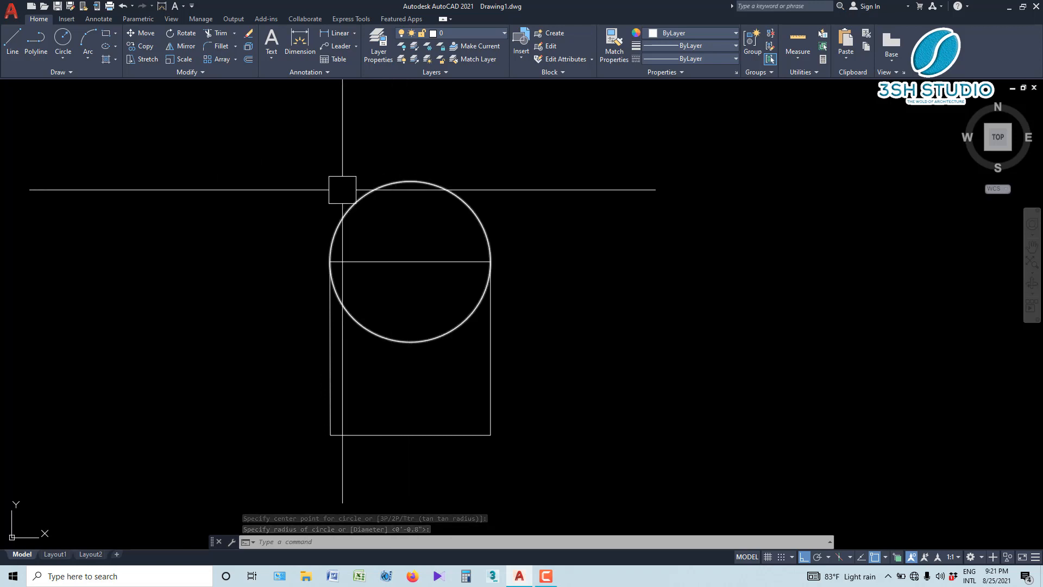
Step: Draw a horizontal line about 8" long across the circle, slightly above the rectangle's upper edge
{"action": "left_click", "coordinate": [11, 41]}
{"action": "scroll", "coordinate": [339, 249], "scroll_direction": "up", "scroll_amount": 5}
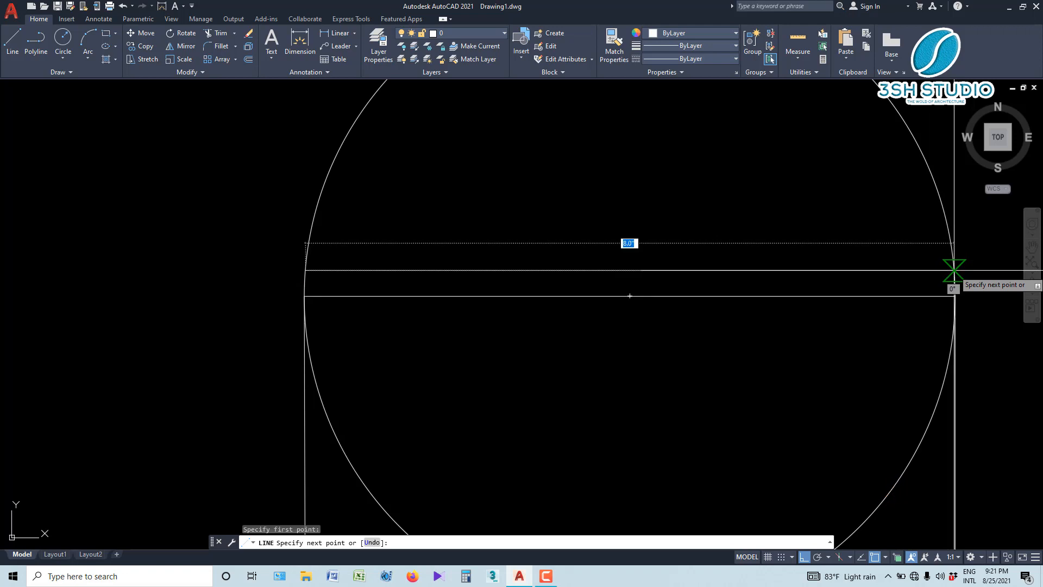
{"action": "left_click", "coordinate": [954, 270]}
{"action": "scroll", "coordinate": [530, 263], "scroll_direction": "down", "scroll_amount": 5}
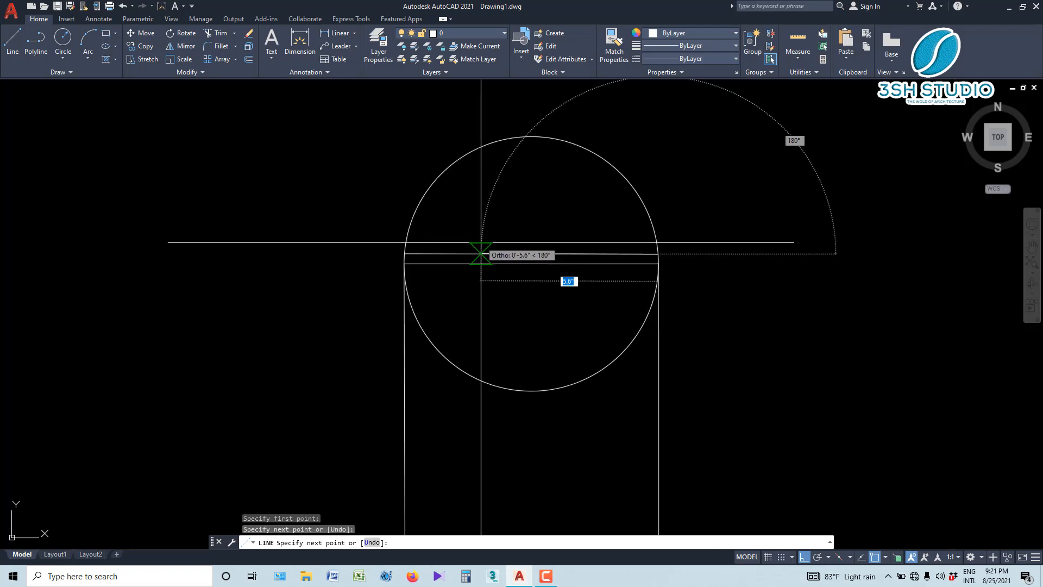
{"action": "key", "text": "Escape"}
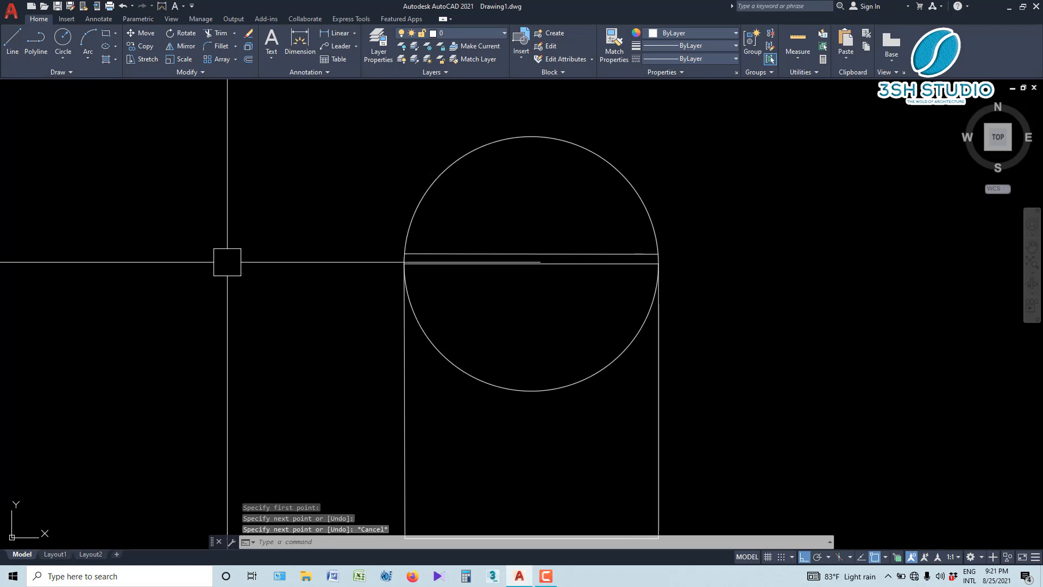
Step: Trim away the circle's lower half and the short arcs between the two horizontal lines on both sides, leaving a separate dome
{"action": "type", "text": "tr"}
{"action": "key", "text": "Return"}
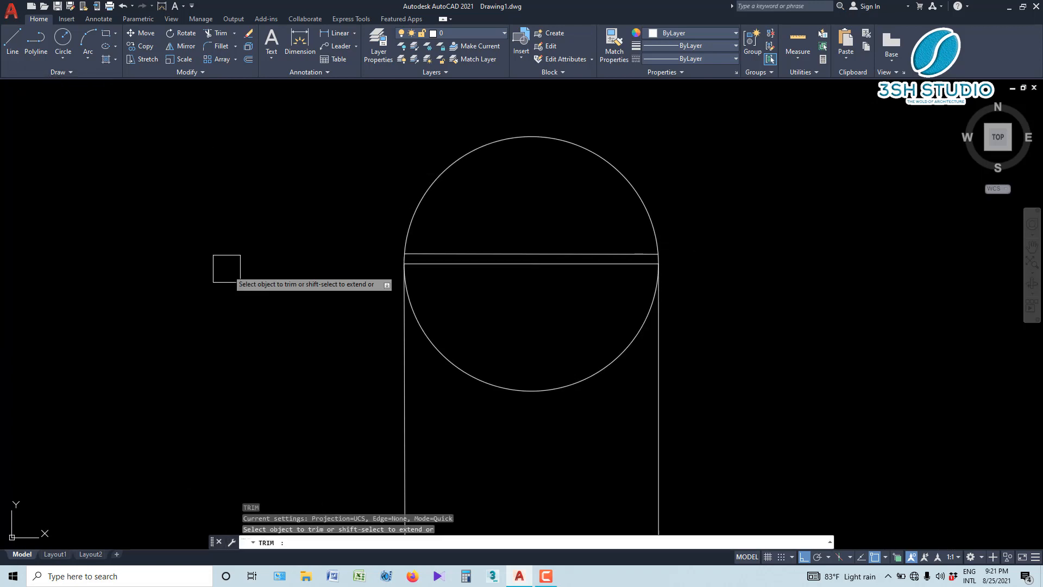
{"action": "scroll", "coordinate": [528, 281], "scroll_direction": "up", "scroll_amount": 4}
{"action": "left_click", "coordinate": [830, 384]}
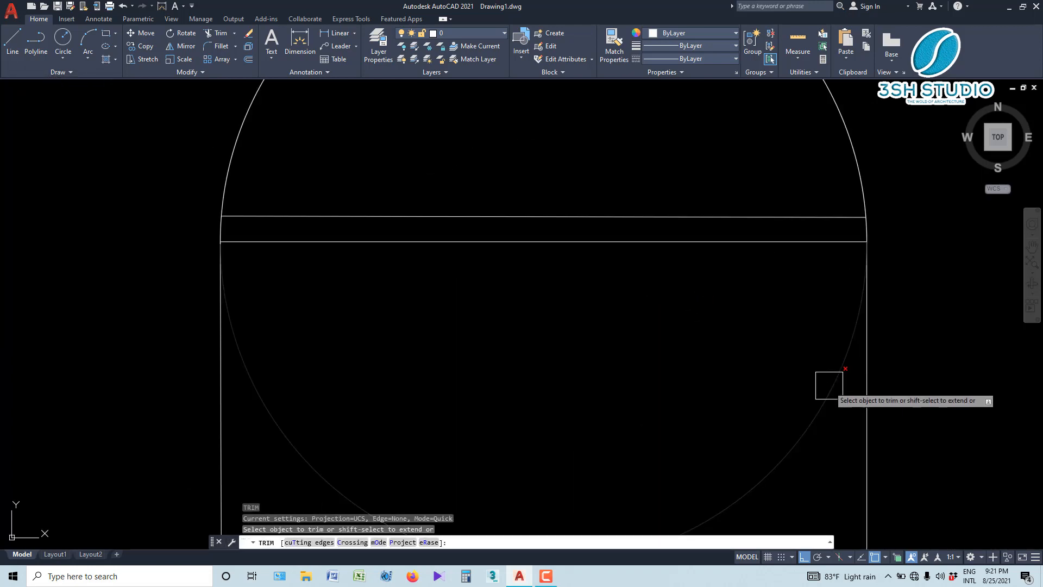
{"action": "scroll", "coordinate": [848, 286], "scroll_direction": "up", "scroll_amount": 5}
{"action": "scroll", "coordinate": [844, 333], "scroll_direction": "up", "scroll_amount": 2}
{"action": "left_click", "coordinate": [843, 333]}
{"action": "scroll", "coordinate": [903, 282], "scroll_direction": "down", "scroll_amount": 8}
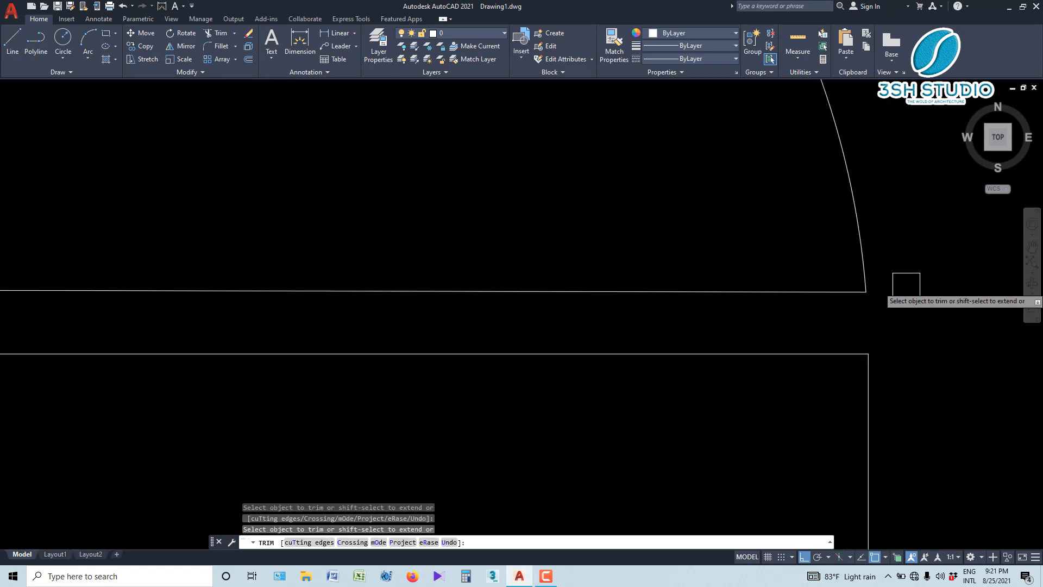
{"action": "scroll", "coordinate": [679, 296], "scroll_direction": "up", "scroll_amount": 8}
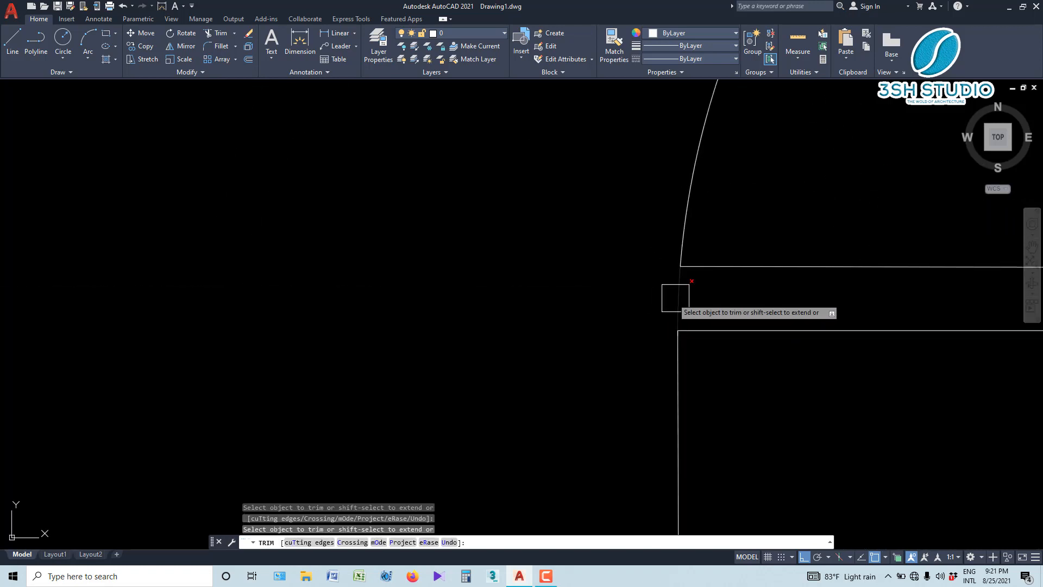
{"action": "scroll", "coordinate": [380, 277], "scroll_direction": "down", "scroll_amount": 8}
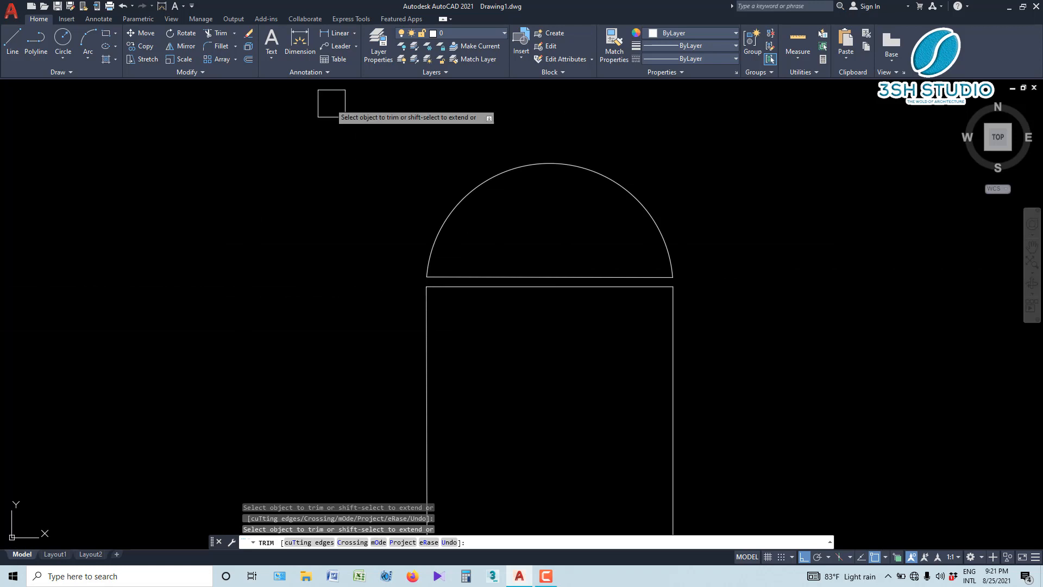
{"action": "scroll", "coordinate": [337, 160], "scroll_direction": "down", "scroll_amount": 2}
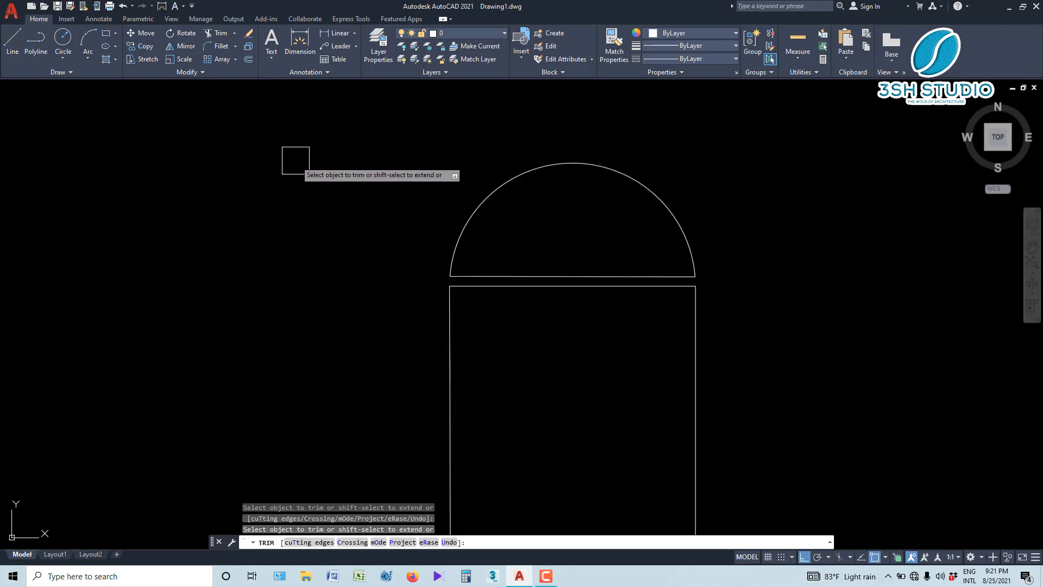
{"action": "left_click", "coordinate": [12, 42]}
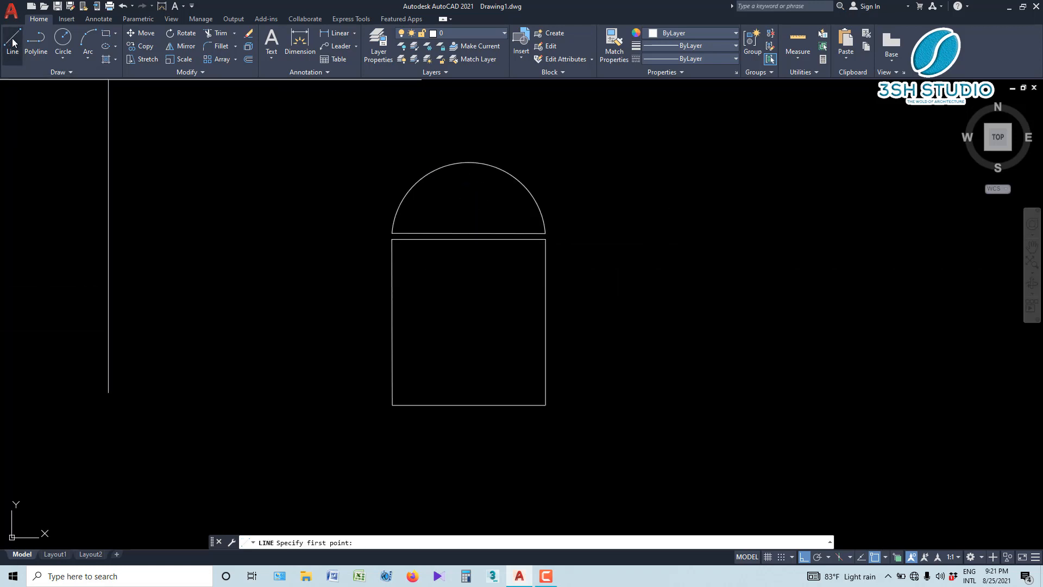
{"action": "left_click", "coordinate": [63, 37]}
{"action": "scroll", "coordinate": [448, 201], "scroll_direction": "up", "scroll_amount": 3}
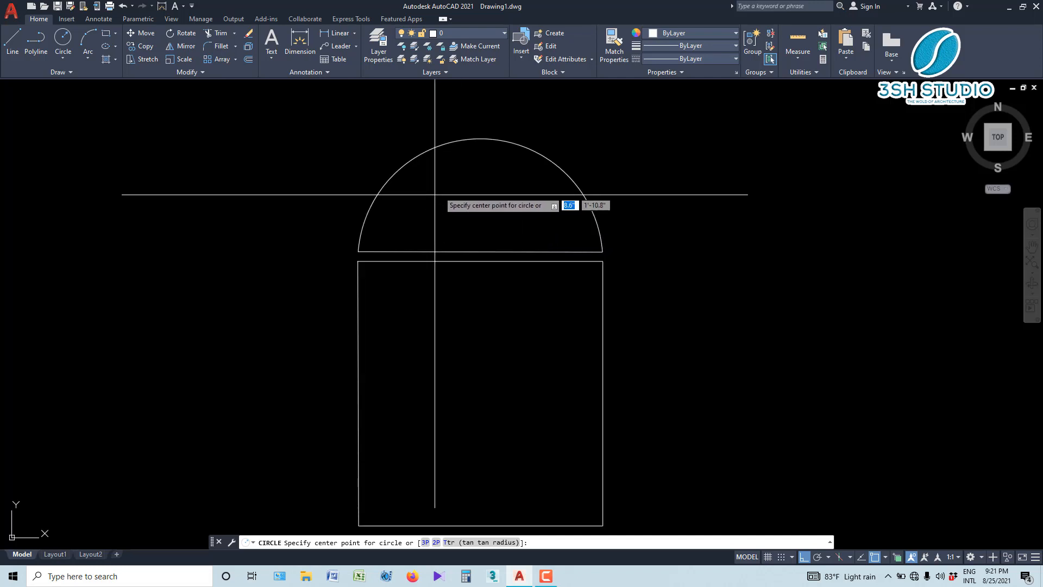
Step: Draw a vertical centre line from the dome's apex to the midpoint of the rectangle's lower edge
{"action": "left_click", "coordinate": [12, 42]}
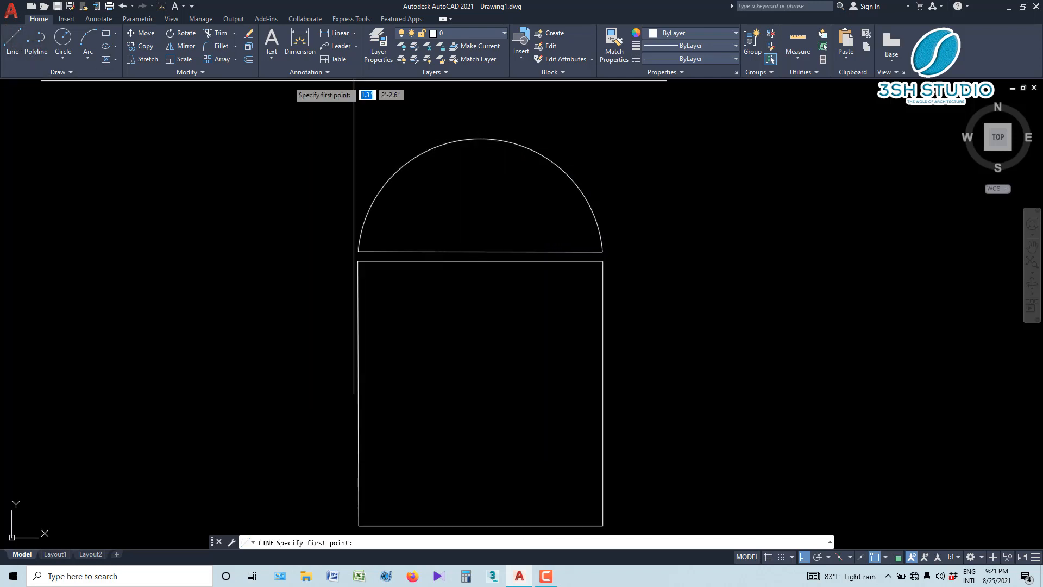
{"action": "left_click", "coordinate": [481, 138]}
{"action": "scroll", "coordinate": [500, 170], "scroll_direction": "down", "scroll_amount": 4}
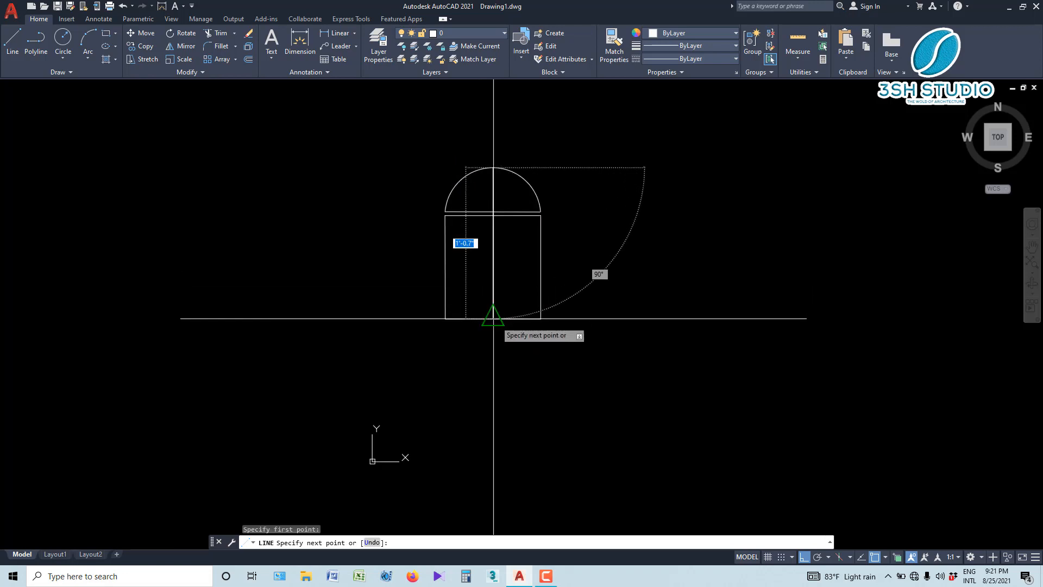
{"action": "key", "text": "Escape"}
{"action": "scroll", "coordinate": [515, 147], "scroll_direction": "up", "scroll_amount": 4}
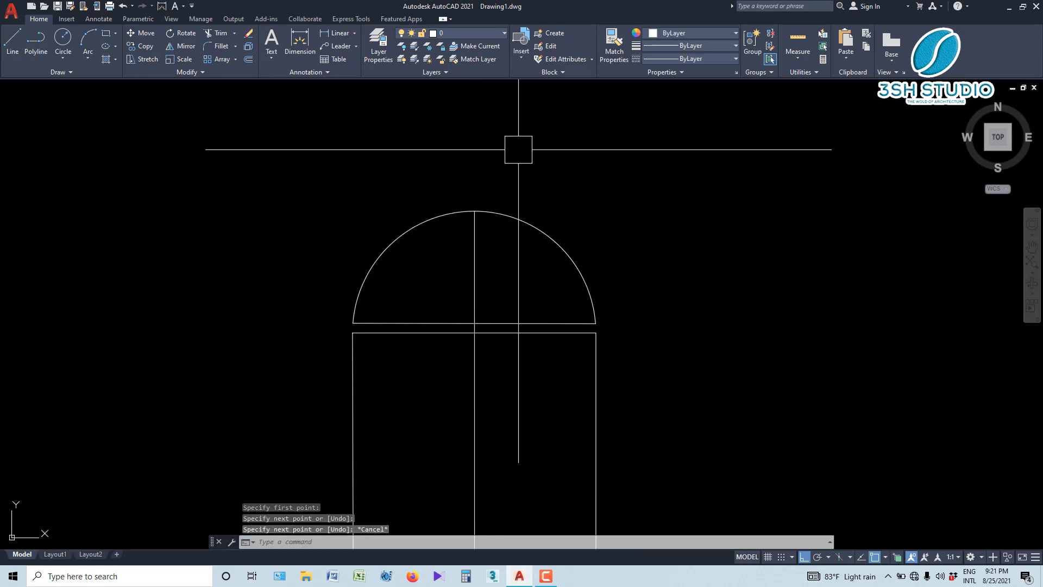
Step: Draw a small eye circle with a radius of about 0.4" inside the dome, to the left of the centre line
{"action": "left_click", "coordinate": [64, 41]}
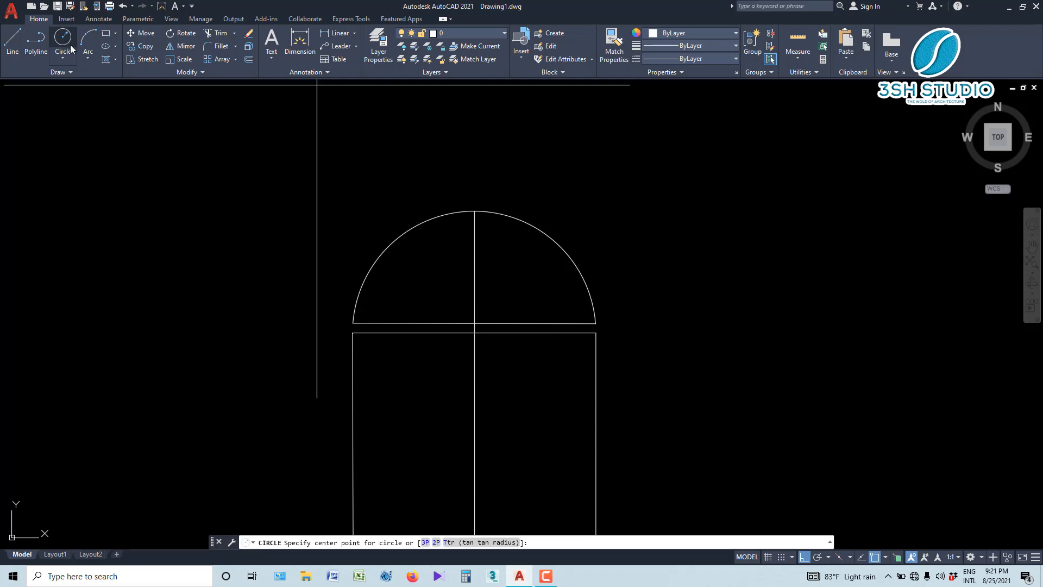
{"action": "left_click", "coordinate": [421, 255]}
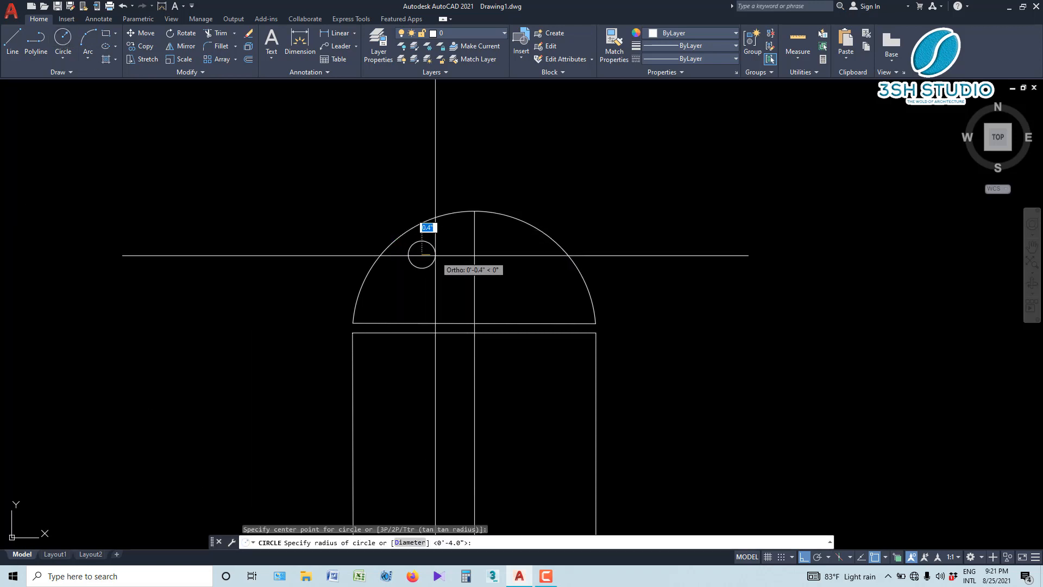
{"action": "left_click", "coordinate": [435, 255]}
{"action": "scroll", "coordinate": [543, 249], "scroll_direction": "up", "scroll_amount": 4}
{"action": "scroll", "coordinate": [543, 247], "scroll_direction": "down", "scroll_amount": 2}
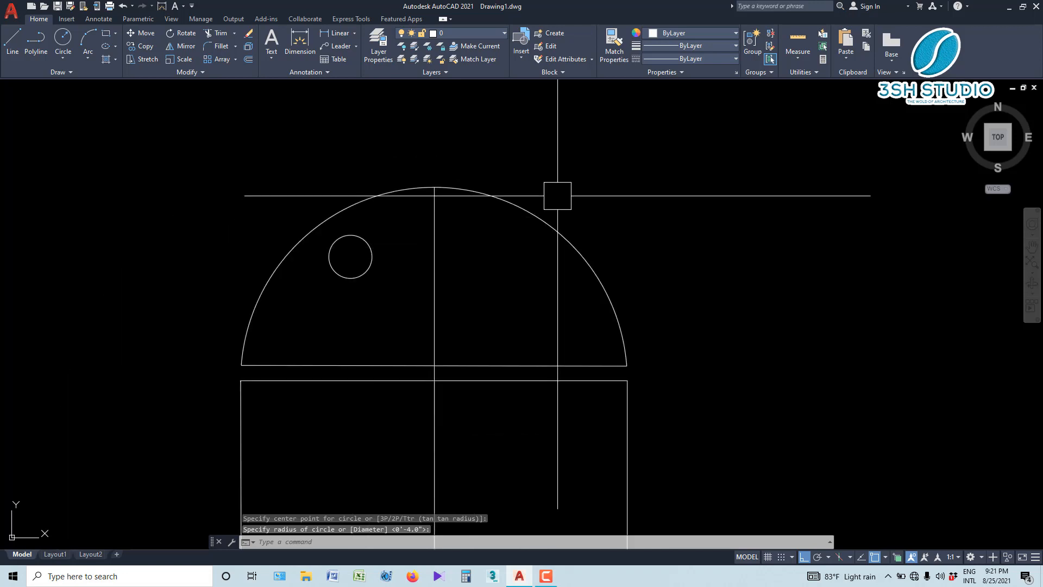
{"action": "scroll", "coordinate": [558, 195], "scroll_direction": "down", "scroll_amount": 2}
Step: With Ortho off, draw a slanted antenna about 0.4" wide from three lines, rising up and left from the dome's arc
{"action": "left_click", "coordinate": [10, 48]}
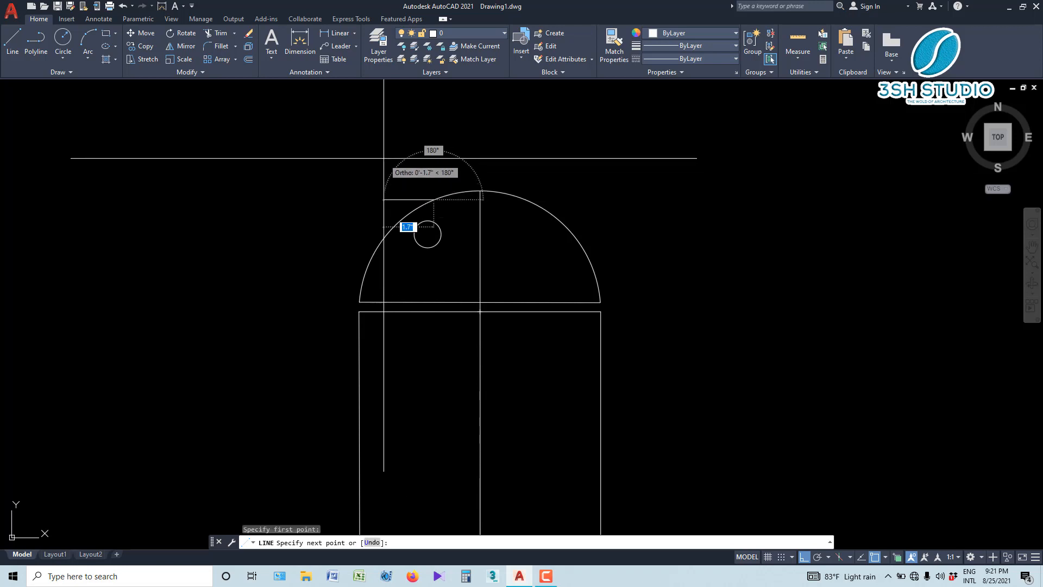
{"action": "key", "text": "F7"}
{"action": "key", "text": "F8"}
{"action": "key", "text": "F7"}
{"action": "scroll", "coordinate": [383, 156], "scroll_direction": "up", "scroll_amount": 2}
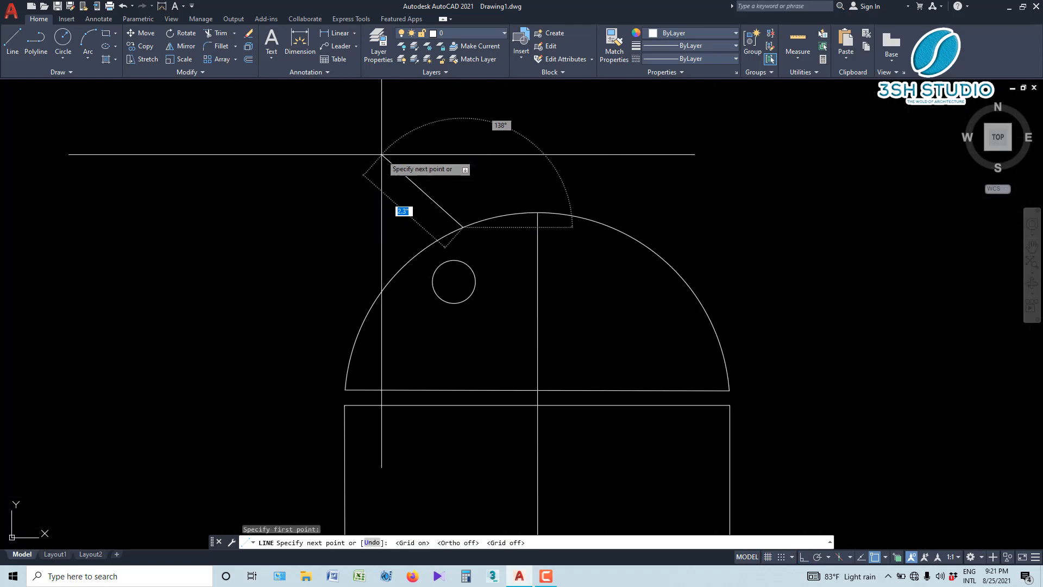
{"action": "left_click", "coordinate": [409, 182]}
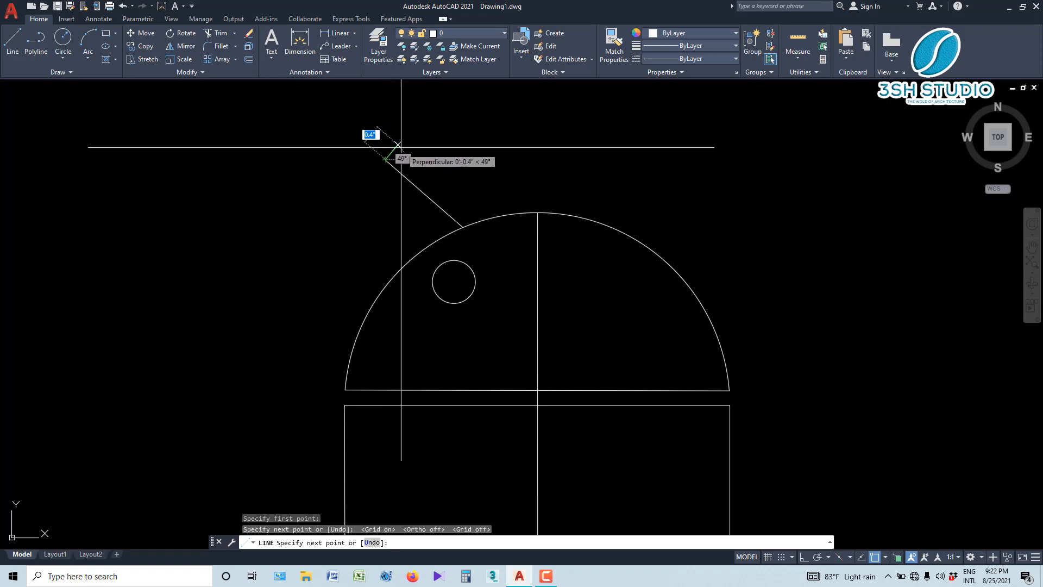
{"action": "left_click", "coordinate": [400, 145]}
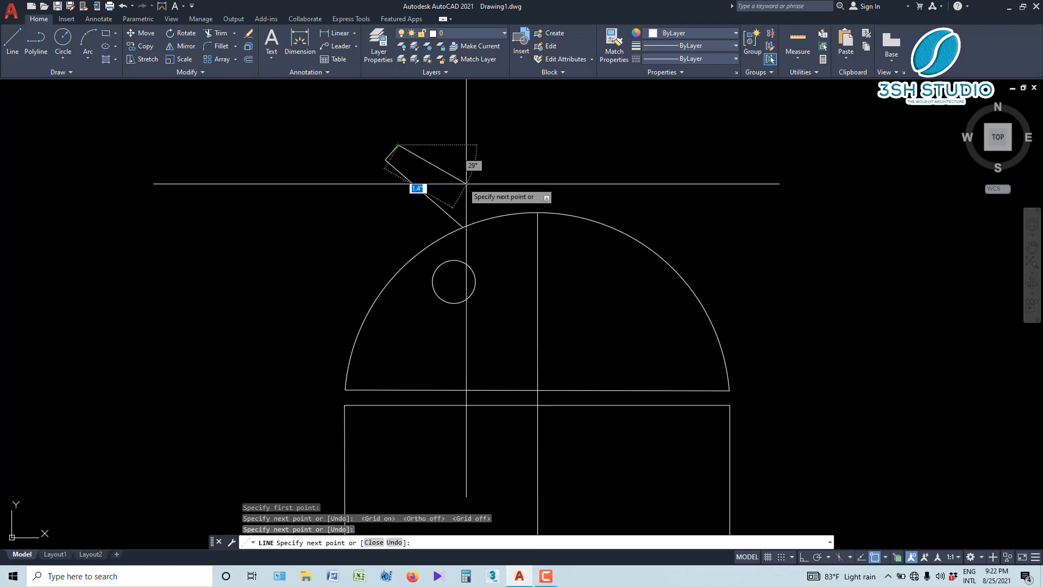
{"action": "left_click", "coordinate": [478, 217]}
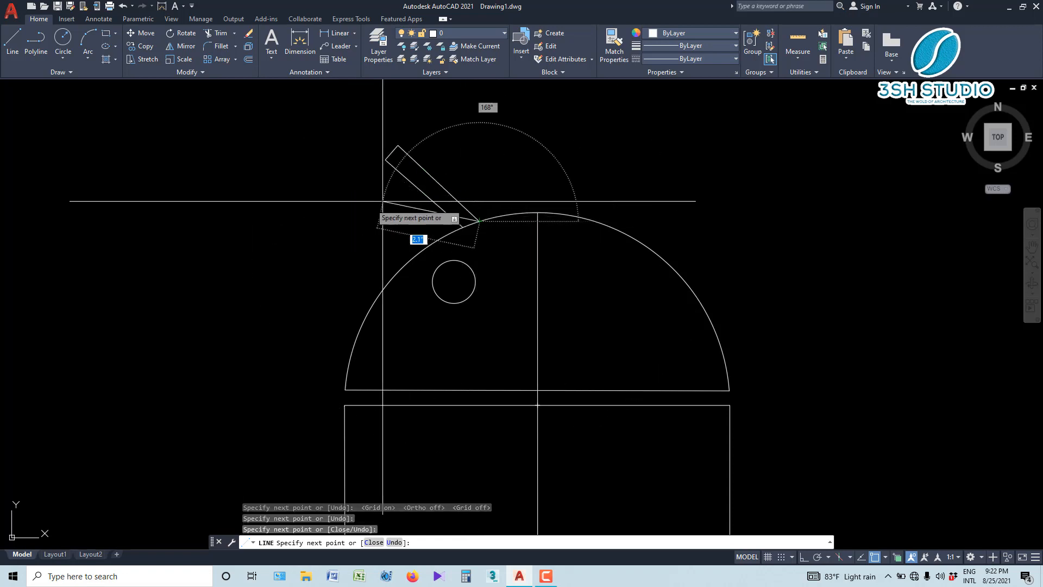
{"action": "key", "text": "Escape"}
Step: Draw a circle centred on the midpoint of the antenna's end line, with its radius reaching the line's endpoint
{"action": "scroll", "coordinate": [421, 138], "scroll_direction": "up", "scroll_amount": 3}
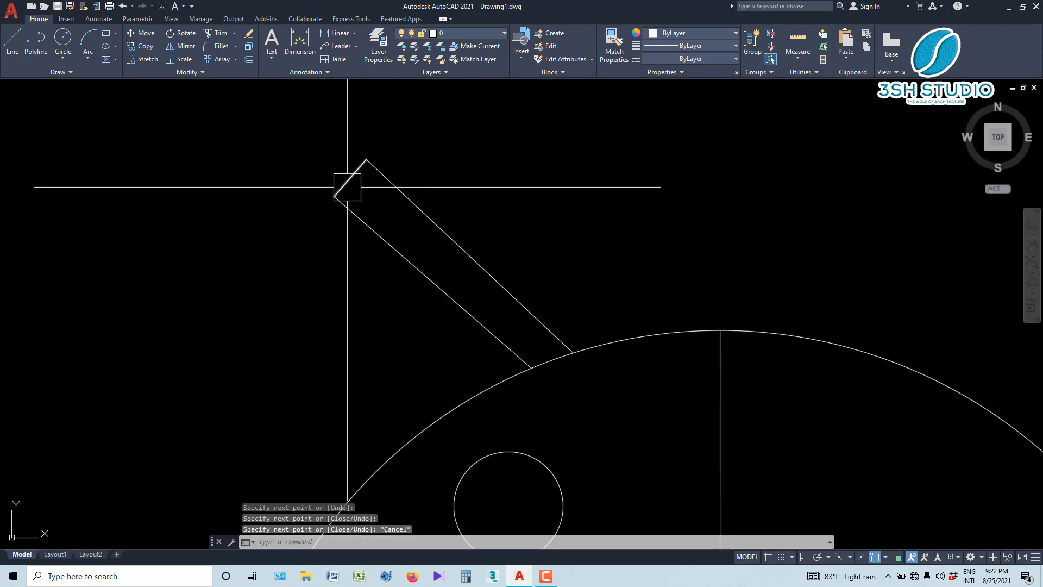
{"action": "left_click", "coordinate": [61, 39]}
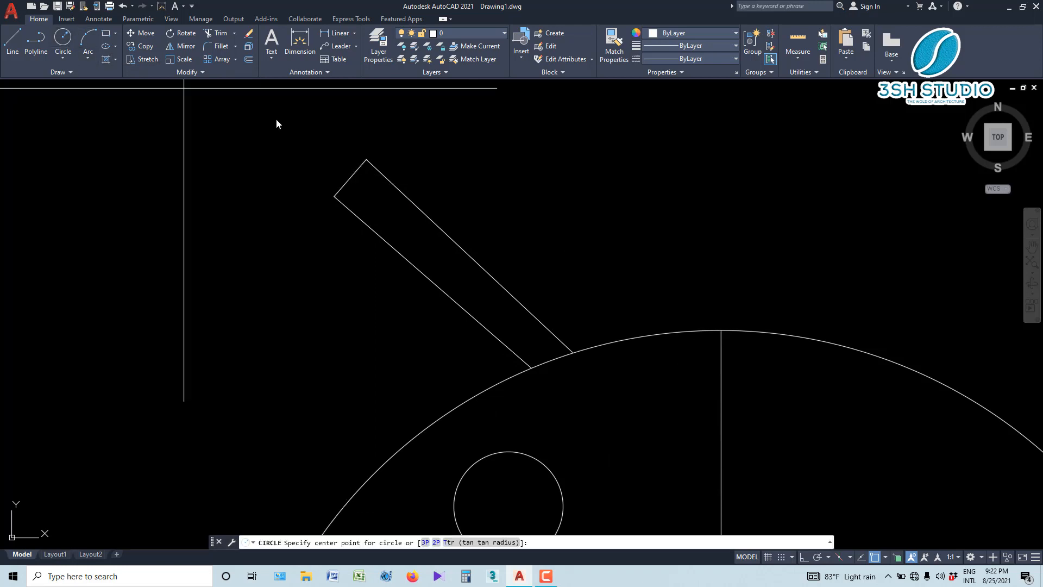
{"action": "left_click", "coordinate": [352, 173]}
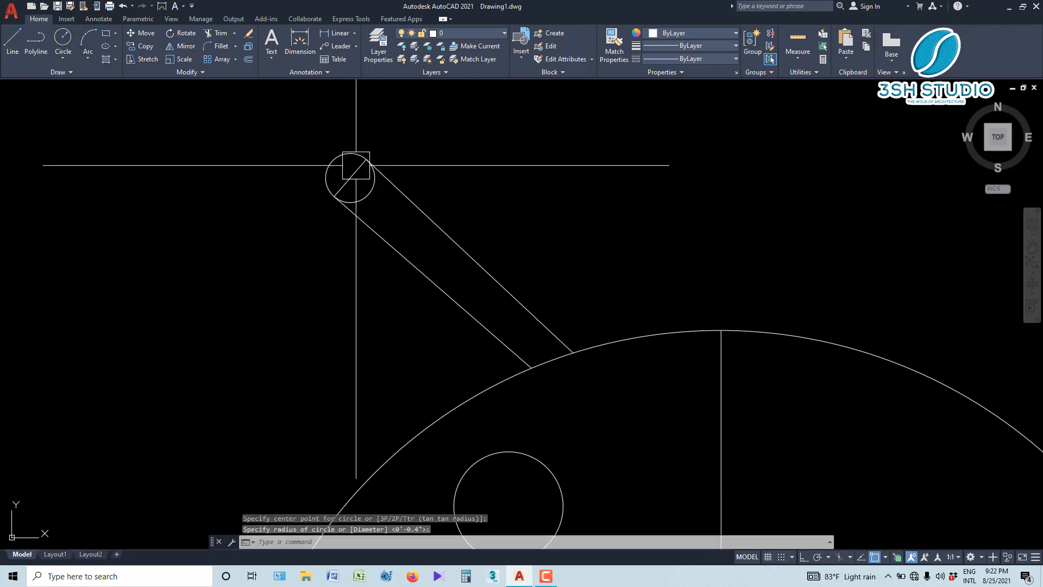
{"action": "scroll", "coordinate": [90, 118], "scroll_direction": "down", "scroll_amount": 2}
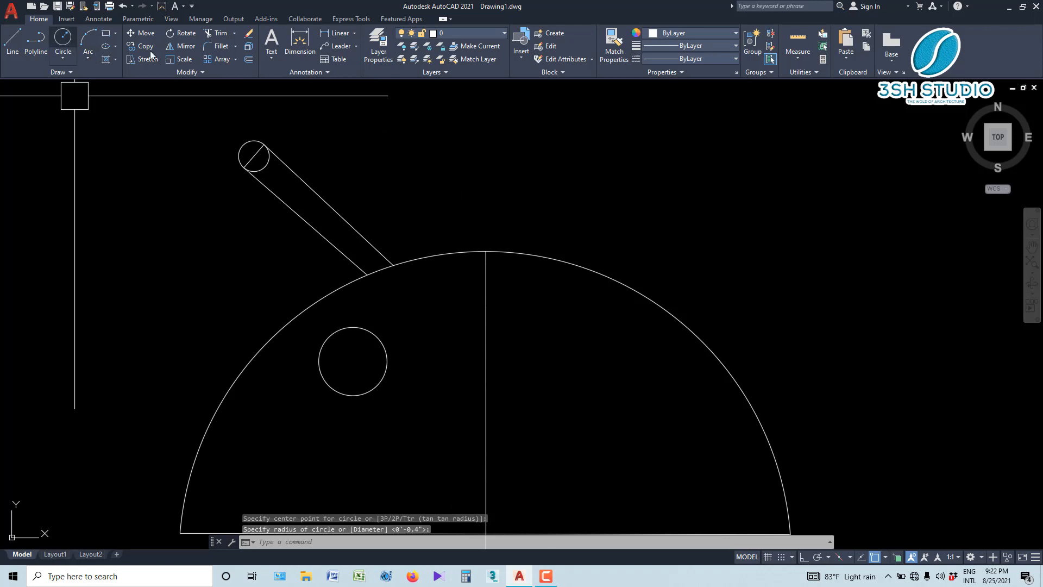
Step: Trim the inner half of the antenna tip circle and the straight end line, leaving a rounded antenna end
{"action": "left_click", "coordinate": [216, 34]}
{"action": "scroll", "coordinate": [294, 201], "scroll_direction": "up", "scroll_amount": 8}
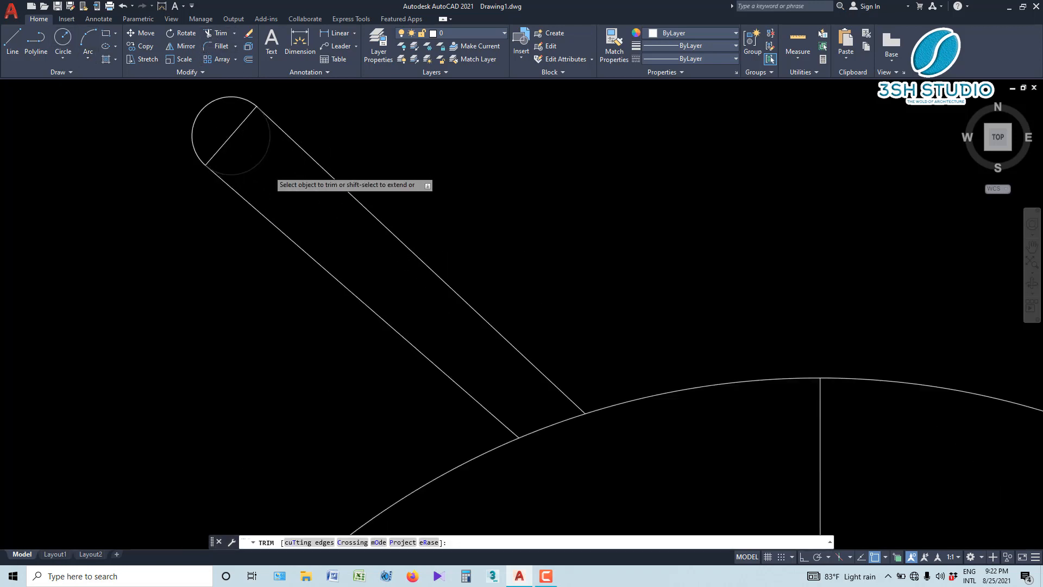
{"action": "left_click", "coordinate": [238, 145]}
{"action": "left_click", "coordinate": [156, 118]}
{"action": "scroll", "coordinate": [524, 190], "scroll_direction": "down", "scroll_amount": 4}
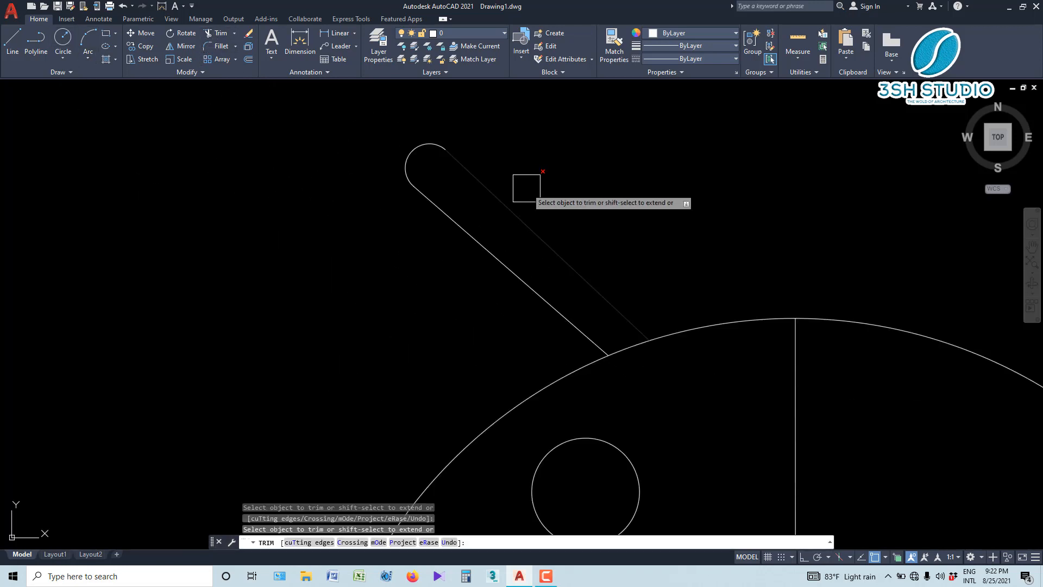
{"action": "scroll", "coordinate": [584, 148], "scroll_direction": "down", "scroll_amount": 4}
{"action": "scroll", "coordinate": [670, 171], "scroll_direction": "down", "scroll_amount": 2}
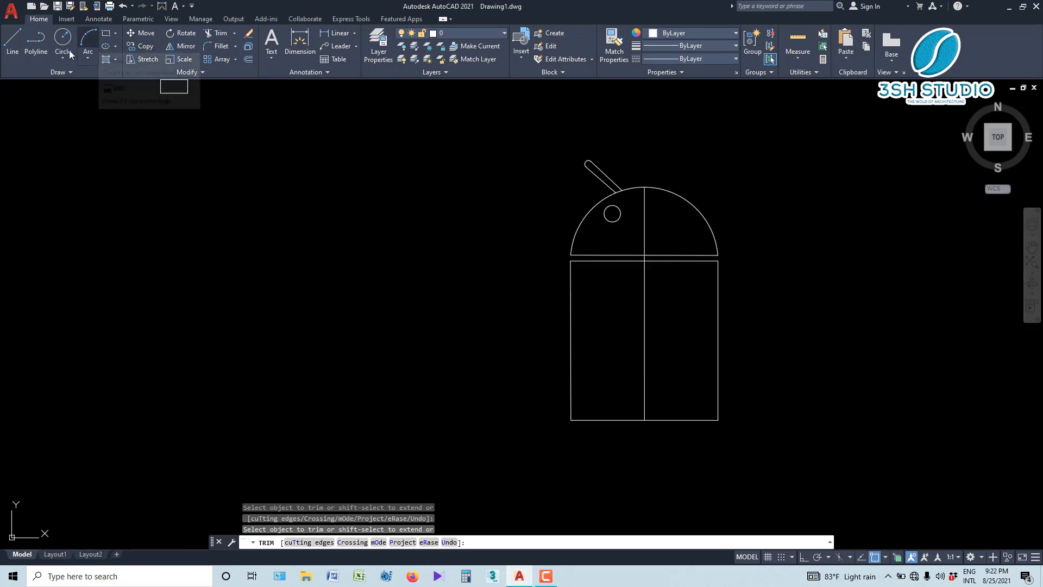
Step: Draw a vertical line just left of the body, from its top edge level down to slightly above its lower edge
{"action": "left_click", "coordinate": [13, 41]}
{"action": "scroll", "coordinate": [604, 297], "scroll_direction": "up", "scroll_amount": 4}
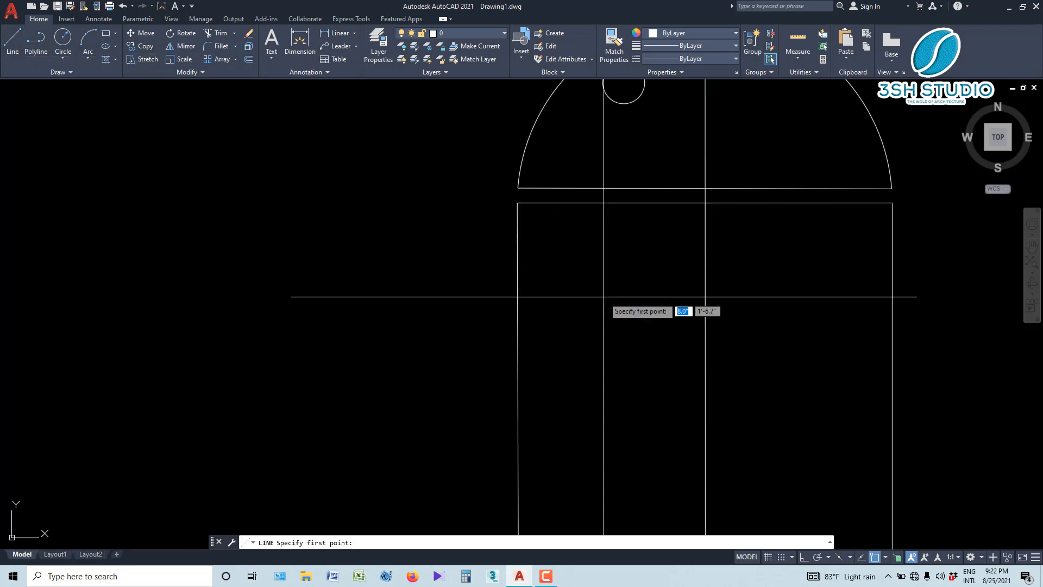
{"action": "left_click", "coordinate": [516, 204]}
{"action": "scroll", "coordinate": [418, 179], "scroll_direction": "down", "scroll_amount": 6}
{"action": "scroll", "coordinate": [426, 171], "scroll_direction": "up", "scroll_amount": 6}
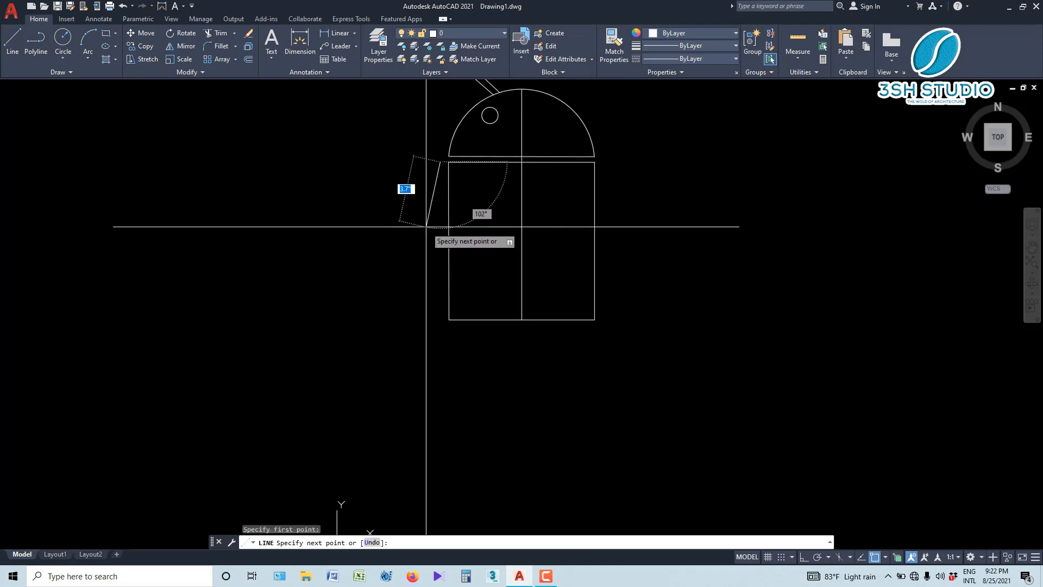
{"action": "left_click", "coordinate": [457, 427]}
{"action": "scroll", "coordinate": [326, 427], "scroll_direction": "down", "scroll_amount": 2}
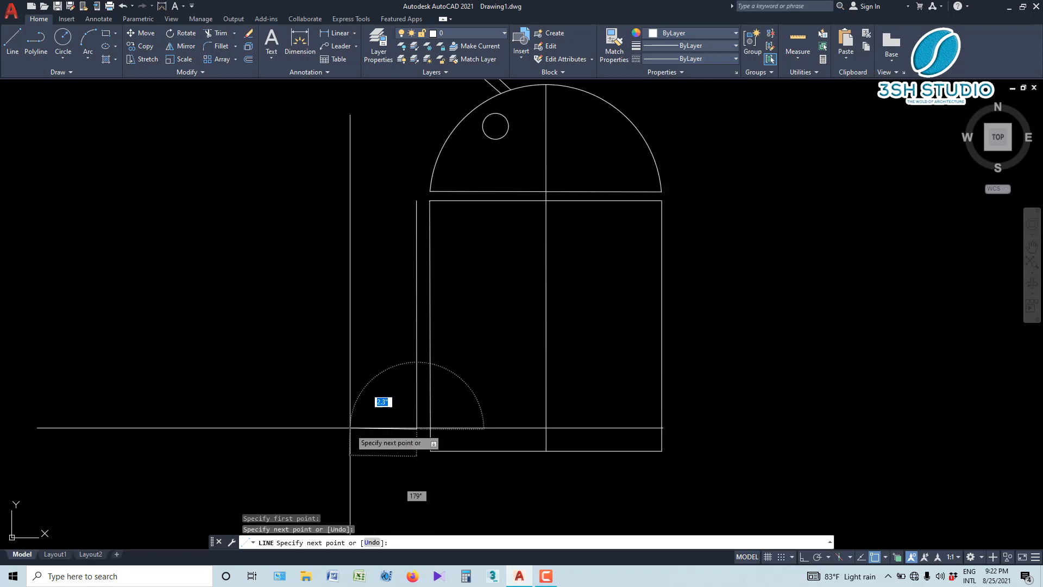
{"action": "key", "text": "Escape"}
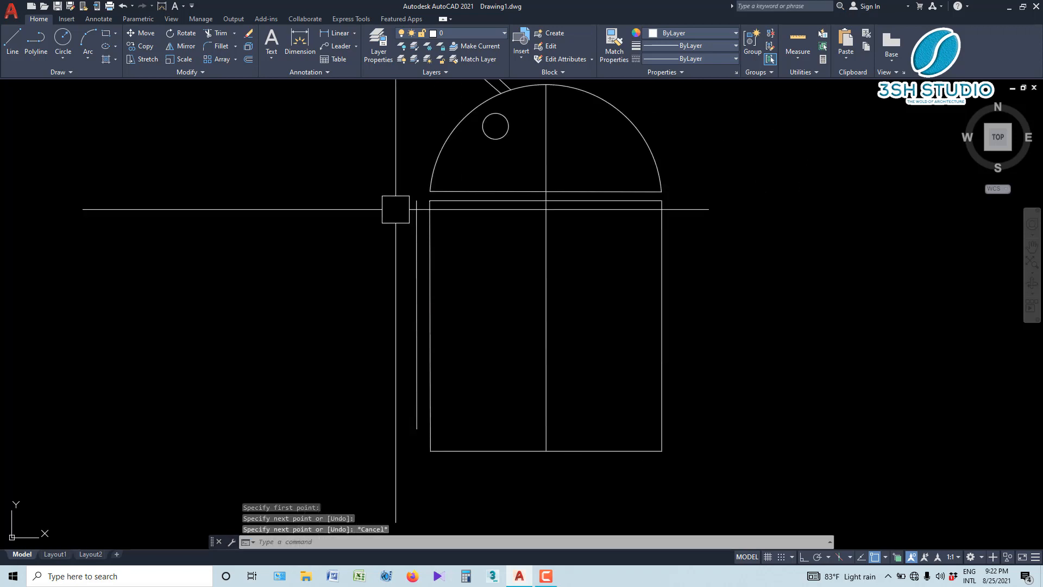
Step: Copy the vertical line about 0.5" to the left to form the other side of the arm
{"action": "scroll", "coordinate": [396, 210], "scroll_direction": "up", "scroll_amount": 2}
{"action": "left_click", "coordinate": [427, 217]}
{"action": "type", "text": "co"}
{"action": "key", "text": "space"}
{"action": "left_click", "coordinate": [427, 195]}
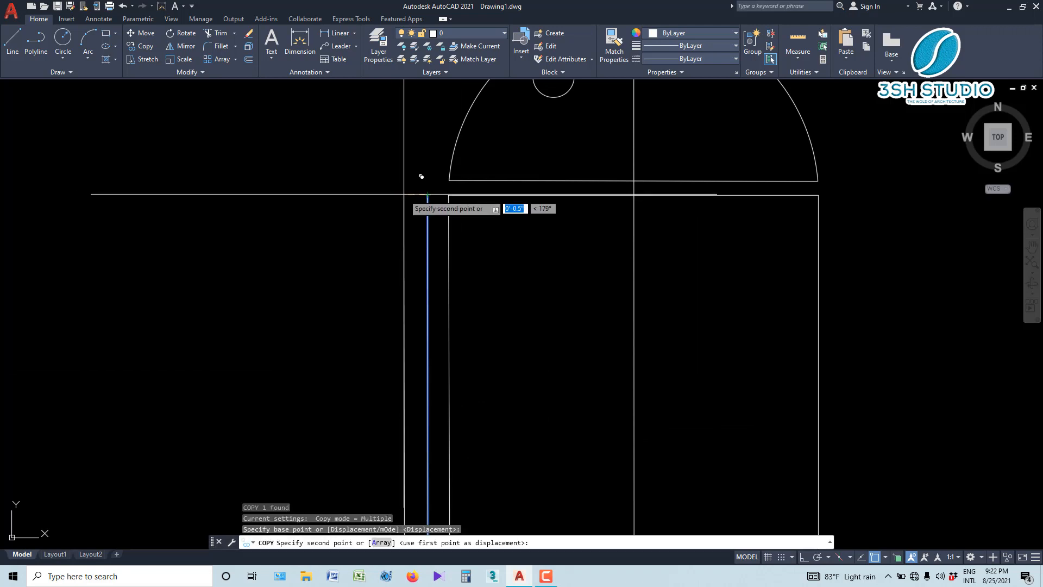
{"action": "left_click", "coordinate": [404, 194]}
{"action": "scroll", "coordinate": [282, 136], "scroll_direction": "down", "scroll_amount": 4}
{"action": "scroll", "coordinate": [296, 139], "scroll_direction": "up", "scroll_amount": 2}
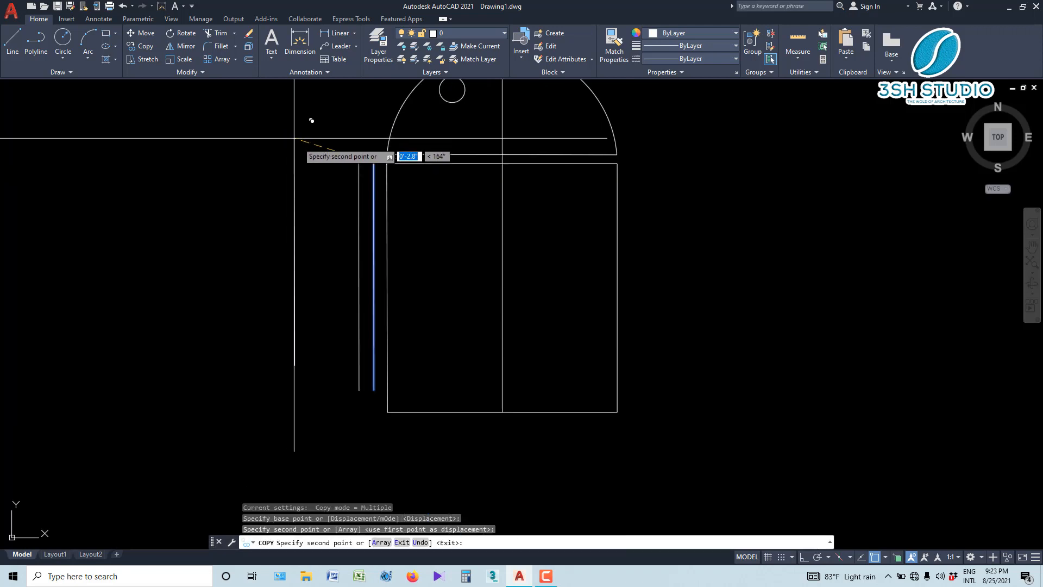
{"action": "key", "text": "Escape"}
{"action": "type", "text": "co"}
{"action": "key", "text": "space"}
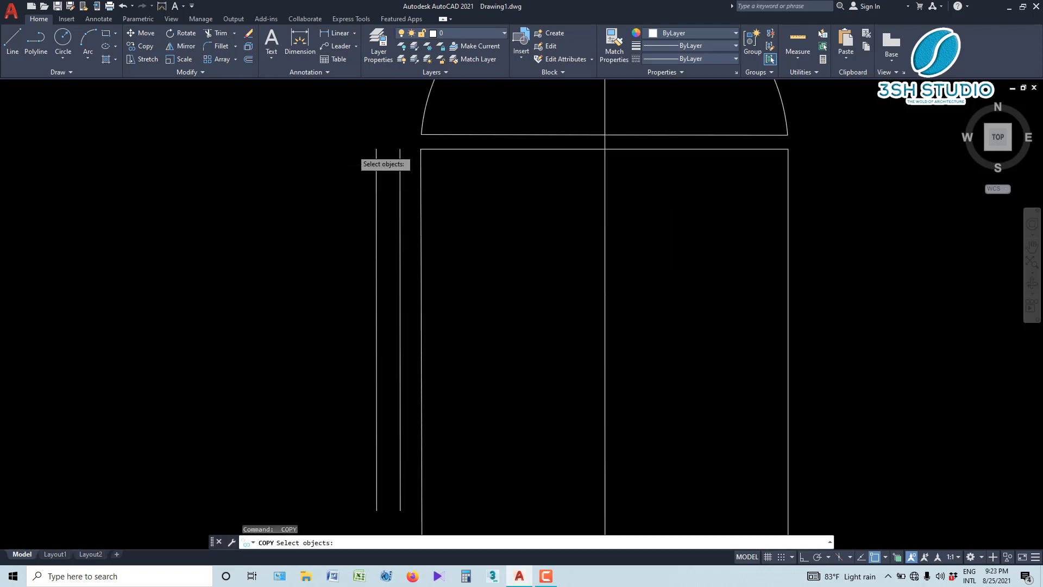
{"action": "key", "text": "Escape"}
Step: With Ortho on, draw a leg about 1.5" wide and 1.8" tall from three lines below the left half of the body
{"action": "type", "text": "l"}
{"action": "key", "text": "space"}
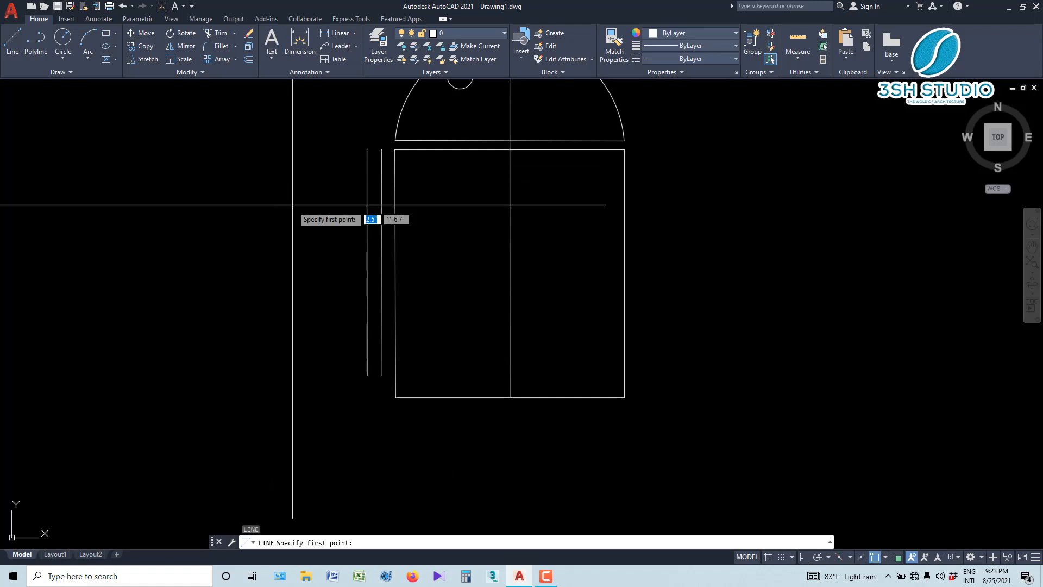
{"action": "scroll", "coordinate": [467, 456], "scroll_direction": "up", "scroll_amount": 2}
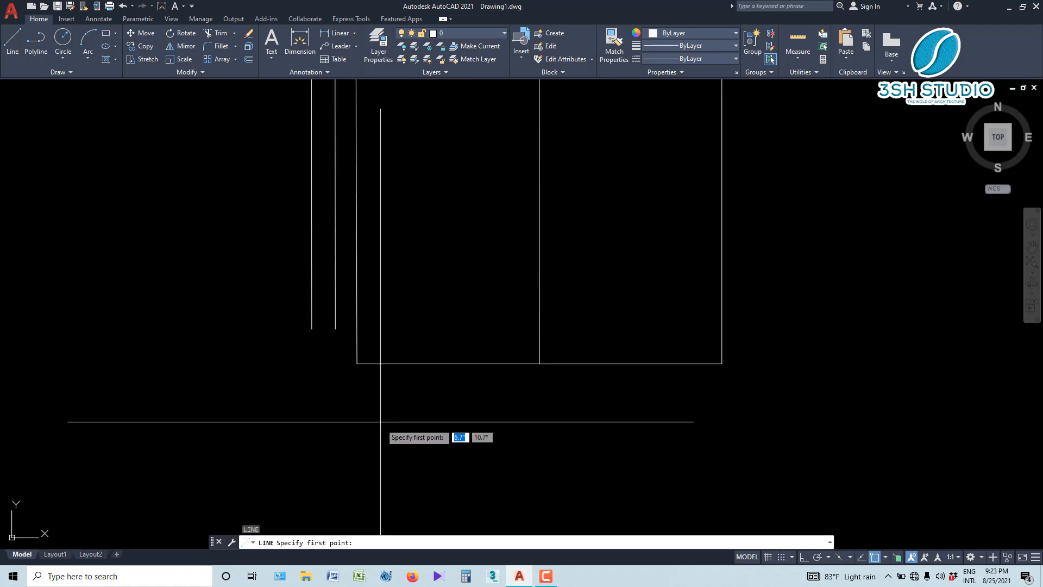
{"action": "left_click", "coordinate": [393, 362]}
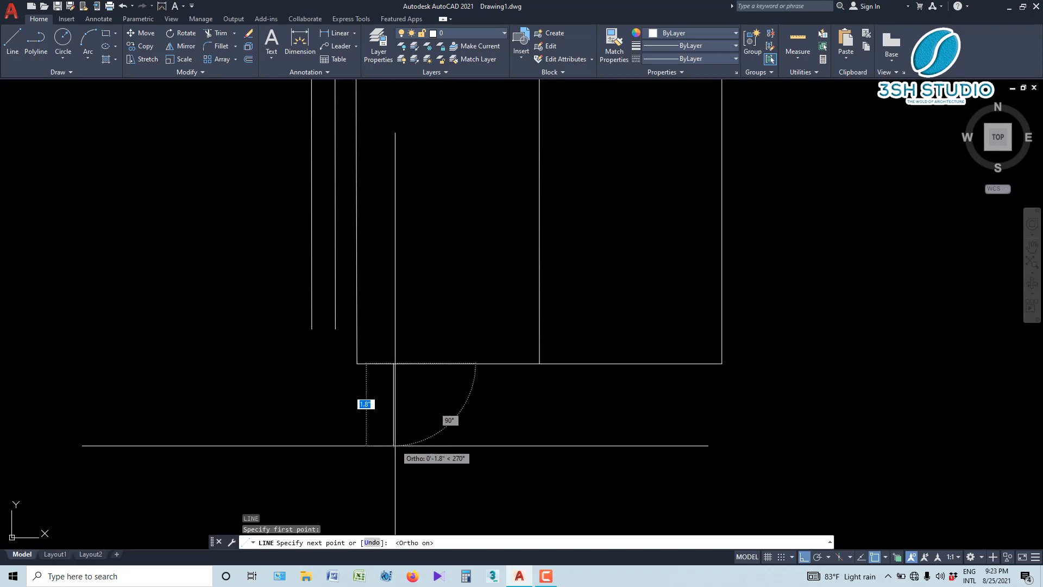
{"action": "left_click", "coordinate": [394, 451]}
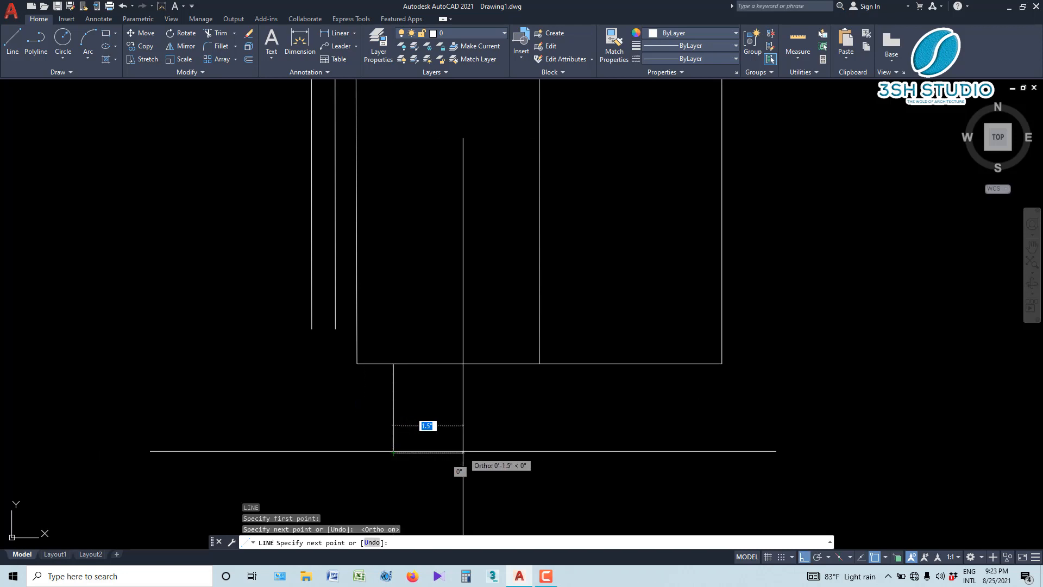
{"action": "left_click", "coordinate": [465, 451]}
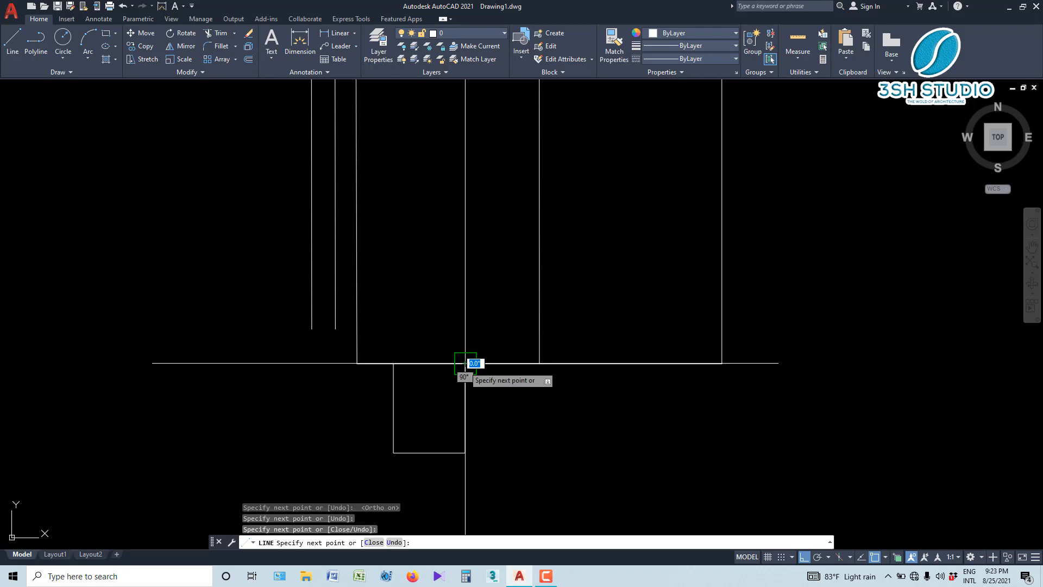
{"action": "key", "text": "Escape"}
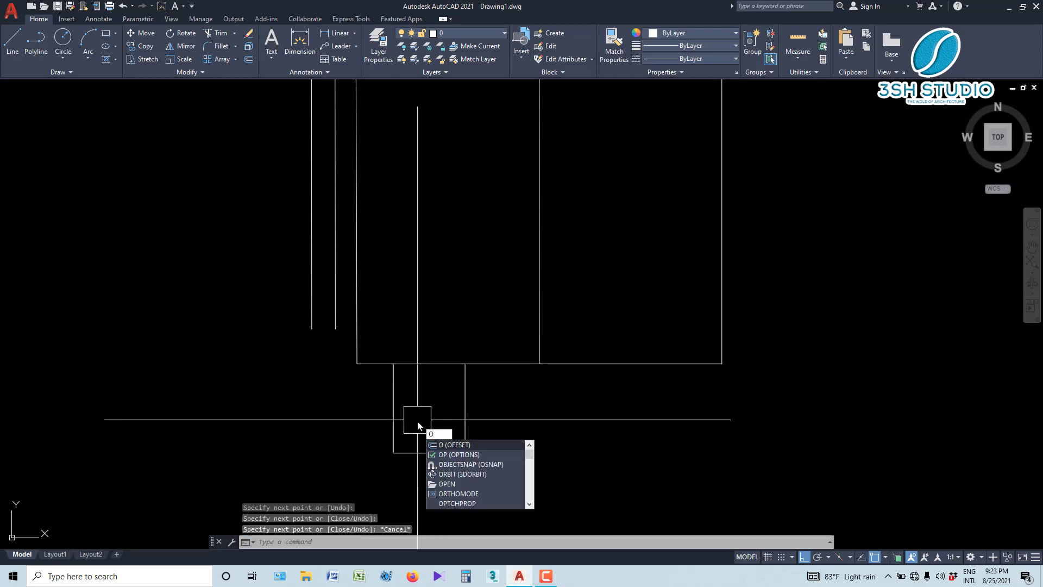
Step: Draw a circle with a radius of about 0.8" centred on the midpoint of the leg's lower edge, reaching its corners
{"action": "key", "text": "BackSpace"}
{"action": "type", "text": "c"}
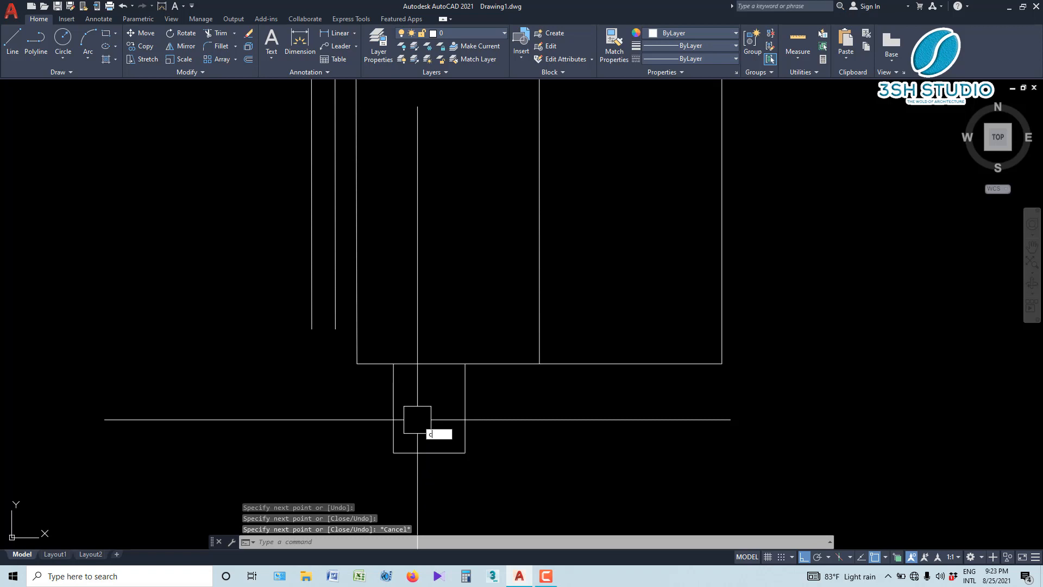
{"action": "type", "text": "o"}
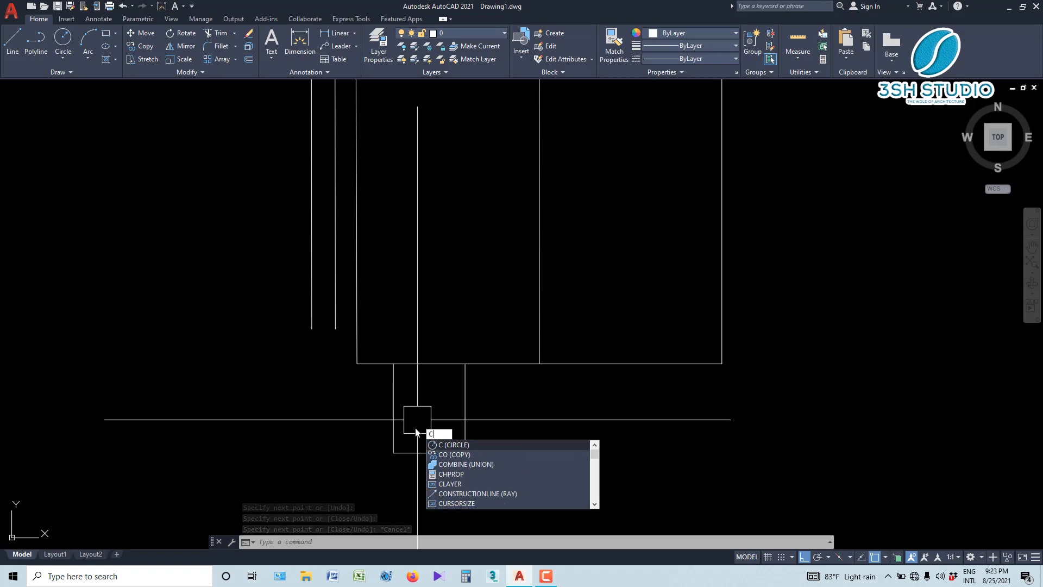
{"action": "key", "text": "Return"}
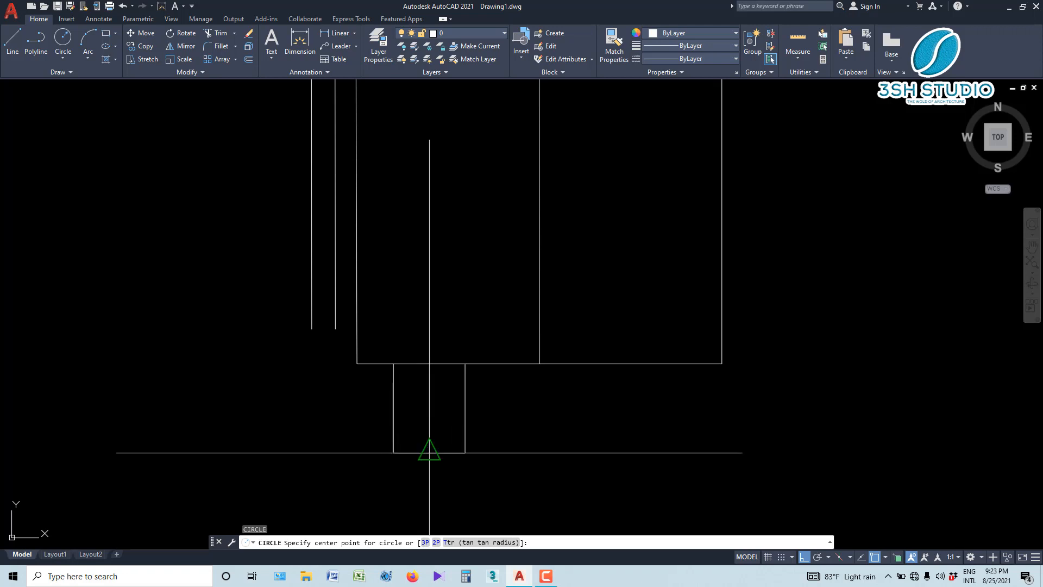
{"action": "left_click", "coordinate": [429, 452]}
{"action": "left_click", "coordinate": [464, 452]}
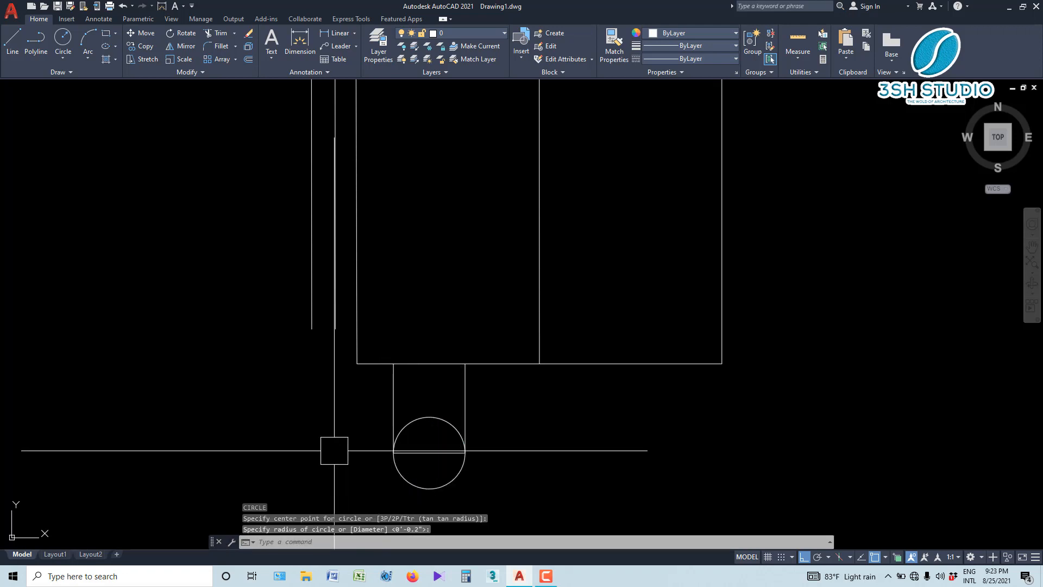
{"action": "scroll", "coordinate": [429, 459], "scroll_direction": "up", "scroll_amount": 1}
{"action": "scroll", "coordinate": [633, 437], "scroll_direction": "down", "scroll_amount": 1}
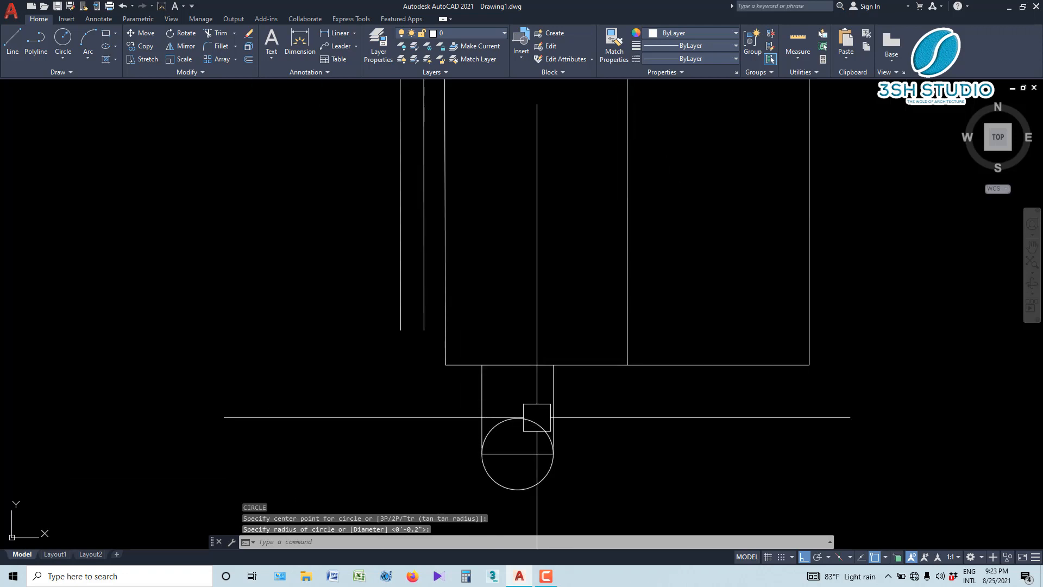
{"action": "scroll", "coordinate": [428, 393], "scroll_direction": "down", "scroll_amount": 1}
{"action": "key", "text": "space"}
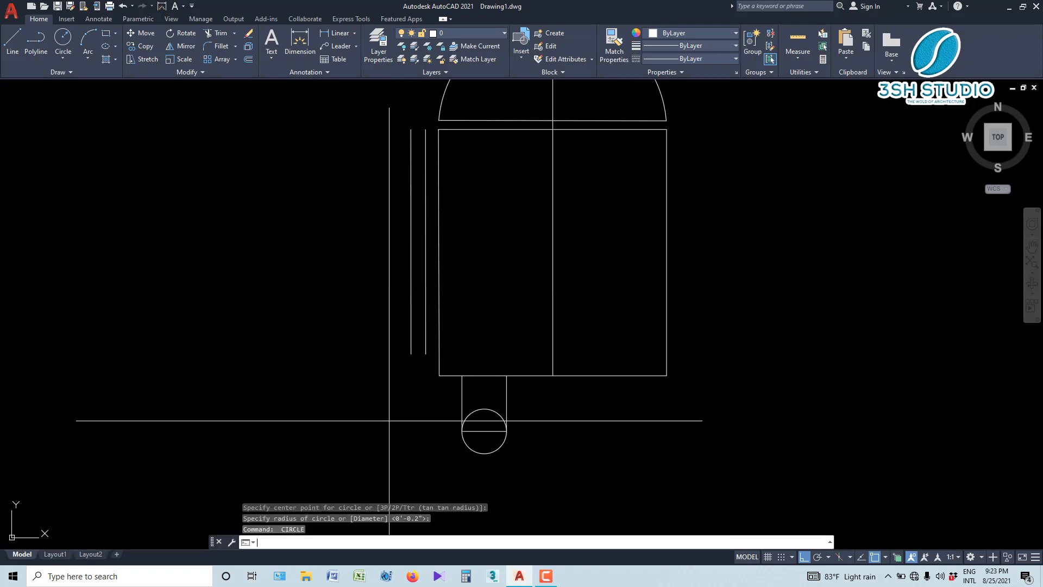
{"action": "scroll", "coordinate": [410, 347], "scroll_direction": "up", "scroll_amount": 4}
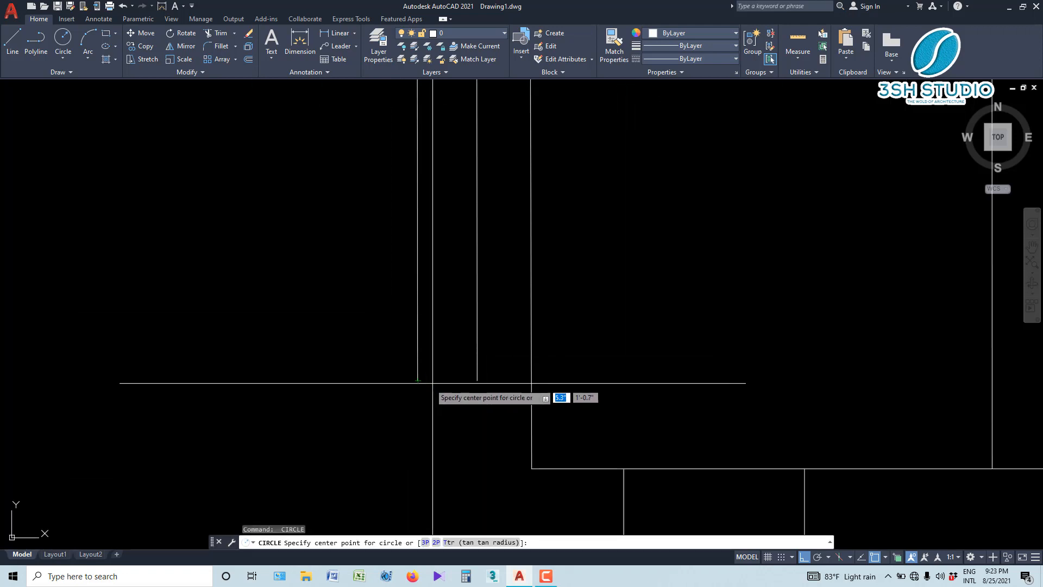
{"action": "key", "text": "Escape"}
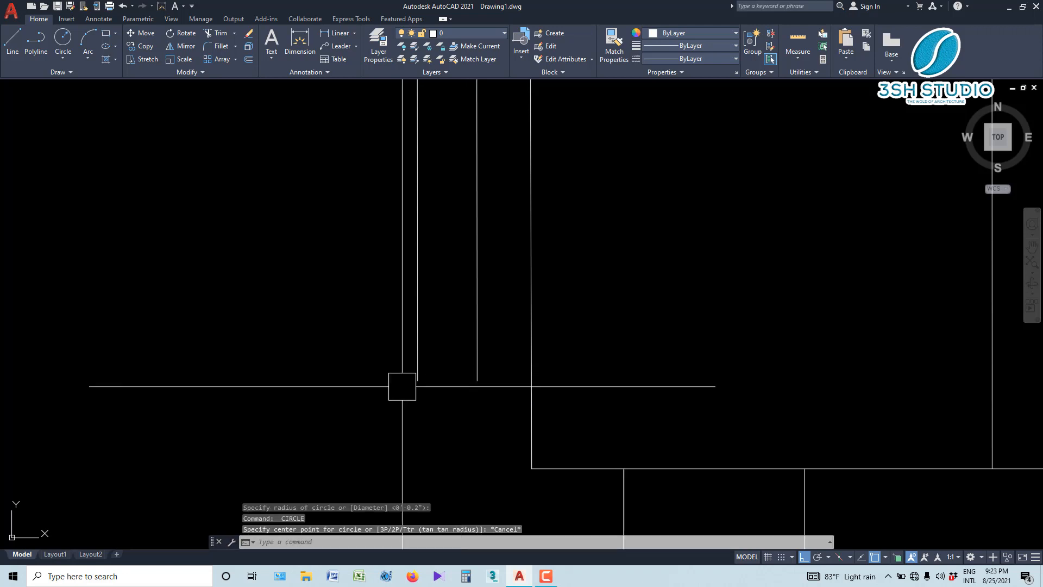
Step: Close the arm's lower and upper ends with short horizontal lines about 0.5" long between its two vertical lines
{"action": "type", "text": "l"}
{"action": "key", "text": "Return"}
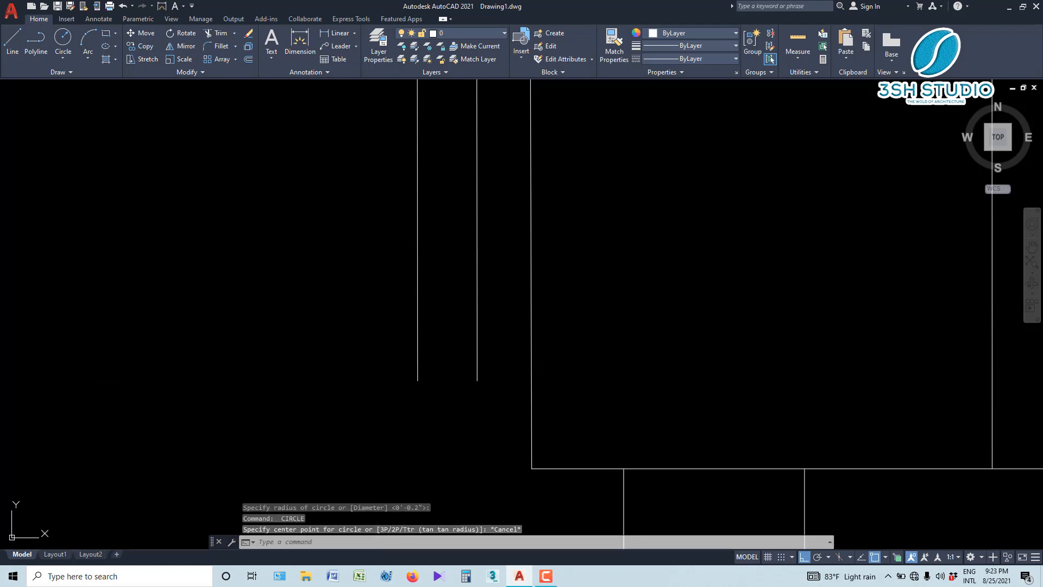
{"action": "left_click", "coordinate": [417, 380]}
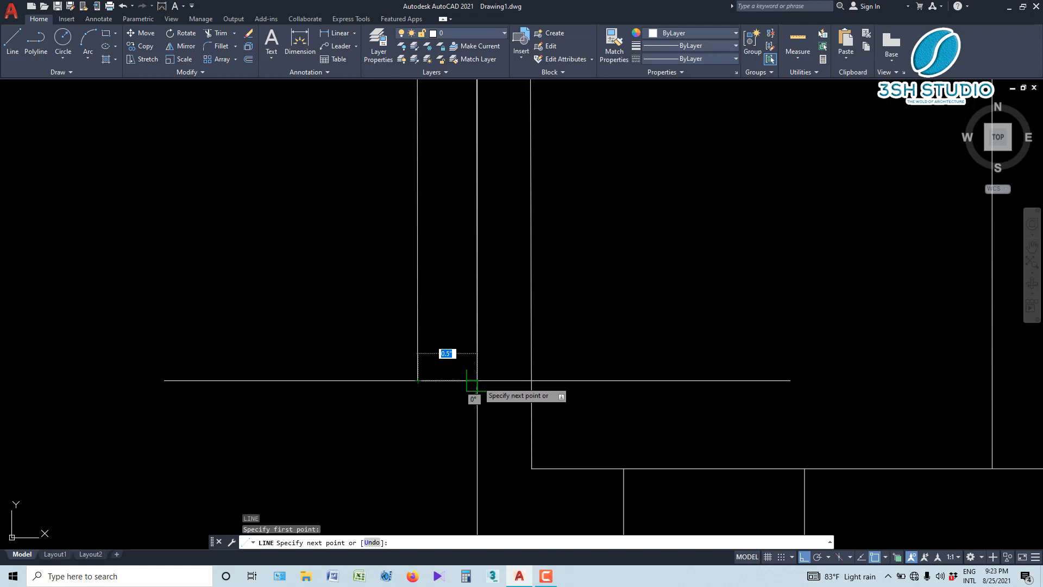
{"action": "left_click", "coordinate": [477, 381]}
{"action": "key", "text": "Return"}
{"action": "scroll", "coordinate": [437, 410], "scroll_direction": "down", "scroll_amount": 4}
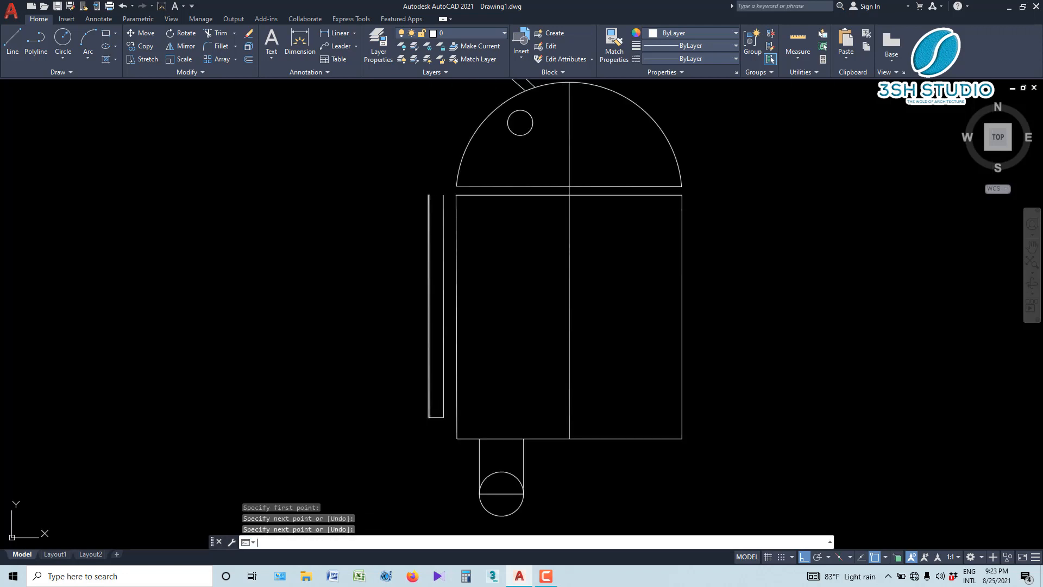
{"action": "key", "text": "Return"}
{"action": "left_click", "coordinate": [428, 195]}
{"action": "left_click", "coordinate": [443, 195]}
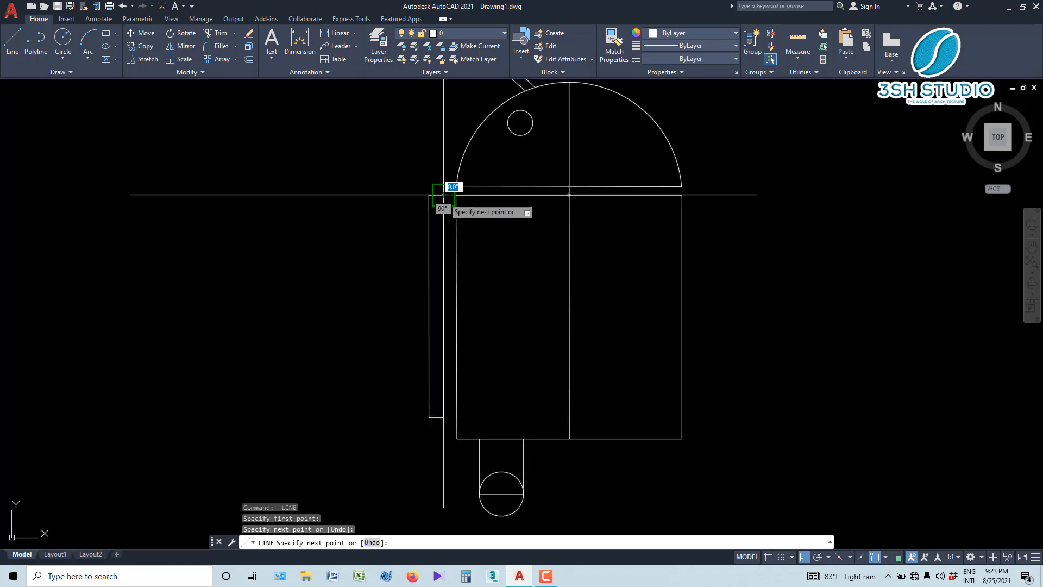
{"action": "key", "text": "Return"}
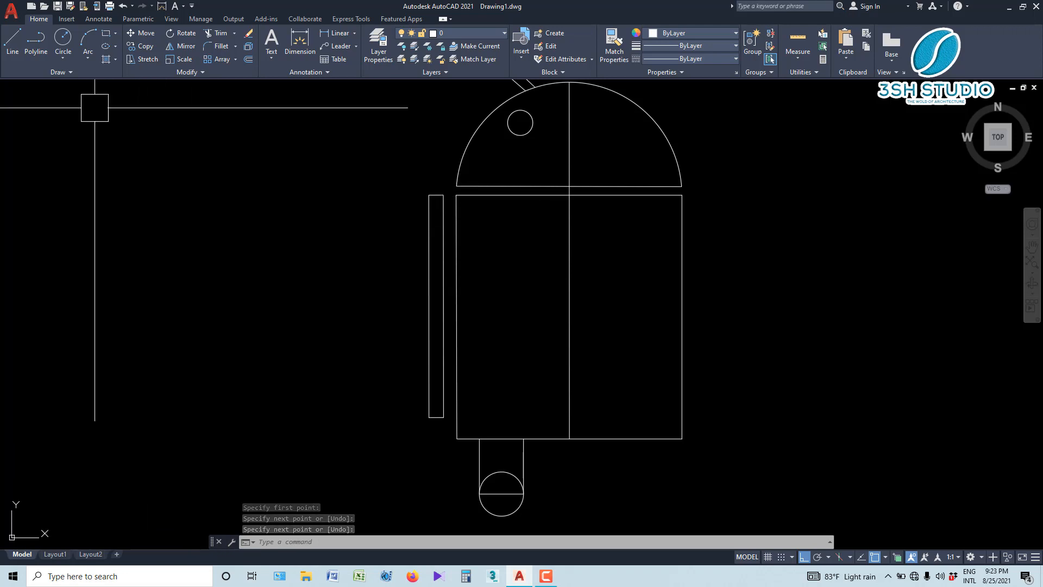
Step: Draw a circle centred on the midpoint of the arm's lower edge, with its radius reaching the arm's corner
{"action": "left_click", "coordinate": [63, 38]}
{"action": "scroll", "coordinate": [441, 430], "scroll_direction": "up", "scroll_amount": 4}
{"action": "scroll", "coordinate": [441, 430], "scroll_direction": "up", "scroll_amount": 2}
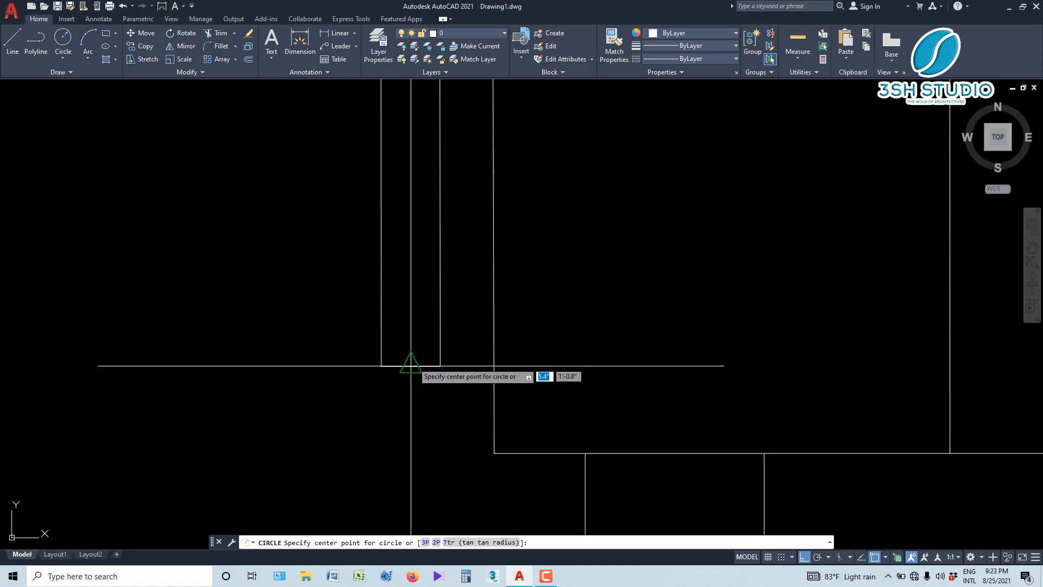
{"action": "left_click", "coordinate": [411, 366]}
{"action": "left_click", "coordinate": [440, 366]}
{"action": "scroll", "coordinate": [388, 443], "scroll_direction": "down", "scroll_amount": 3}
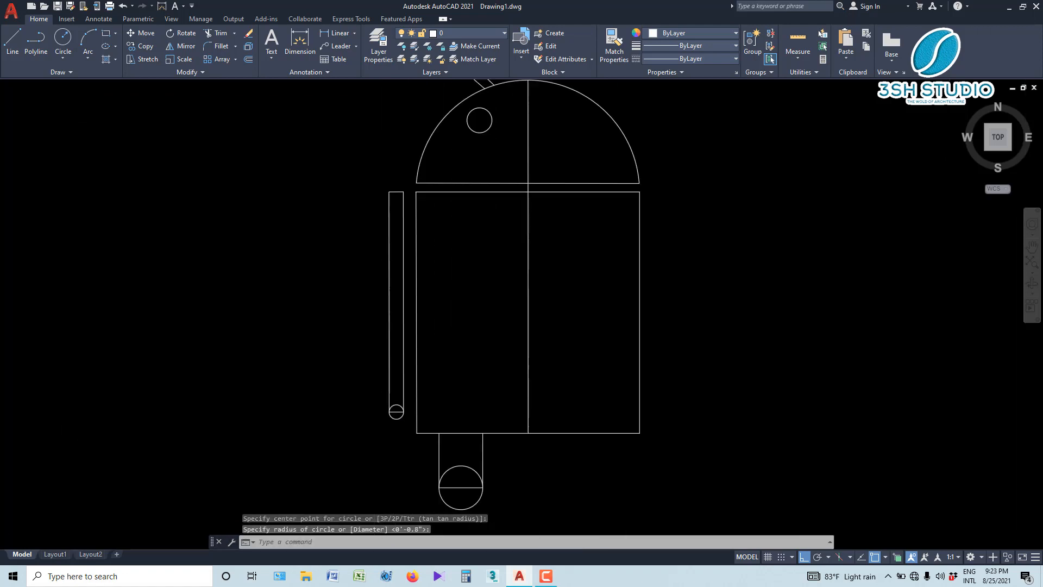
Step: Draw a circle centred on the midpoint of the arm's upper edge, with its radius reaching the arm's corner
{"action": "scroll", "coordinate": [410, 289], "scroll_direction": "up", "scroll_amount": 7}
{"action": "key", "text": "Return"}
{"action": "scroll", "coordinate": [407, 305], "scroll_direction": "up", "scroll_amount": 2}
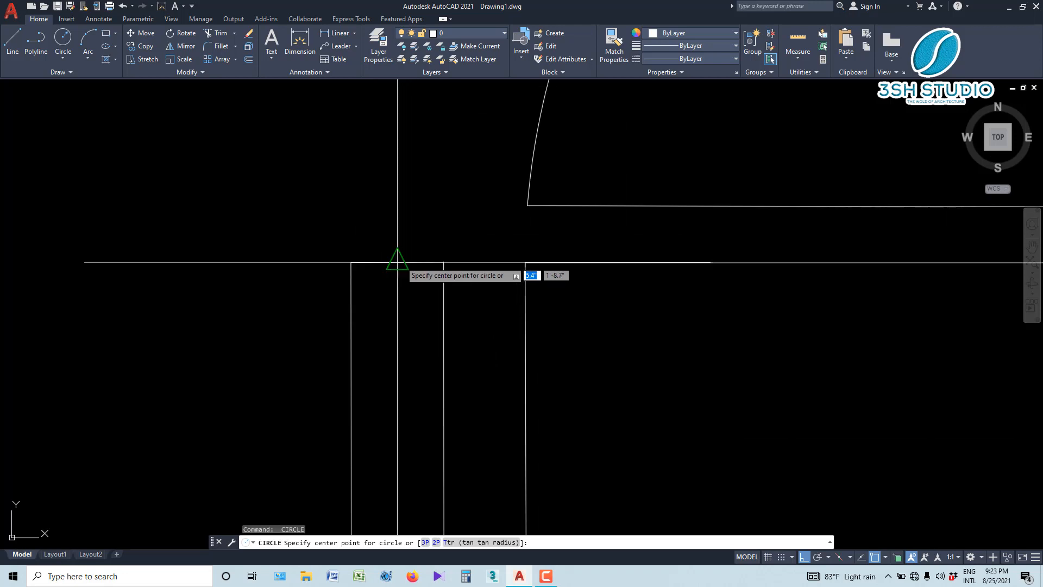
{"action": "left_click", "coordinate": [397, 262]}
{"action": "left_click", "coordinate": [441, 260]}
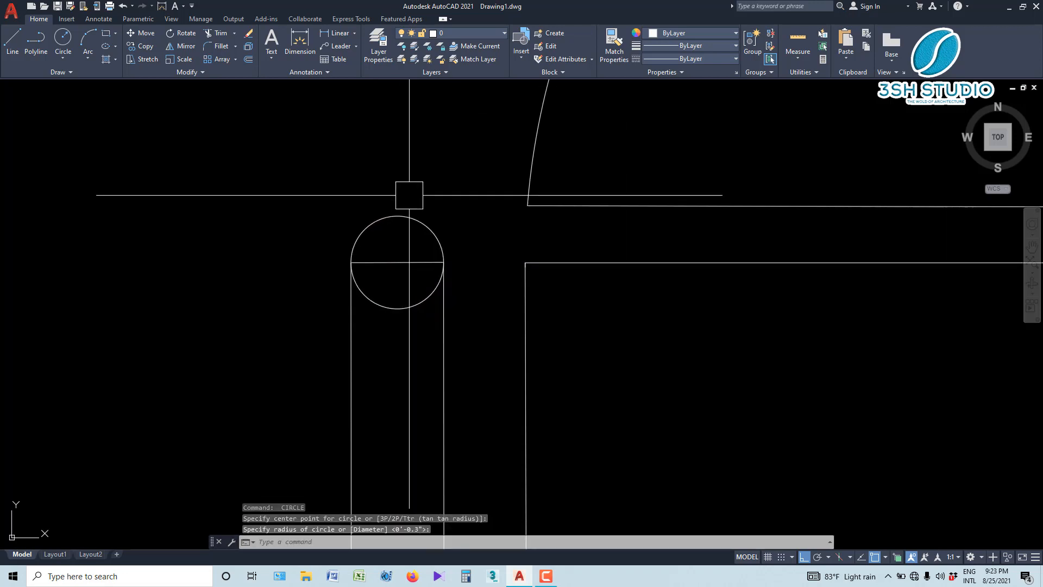
{"action": "scroll", "coordinate": [411, 196], "scroll_direction": "down", "scroll_amount": 8}
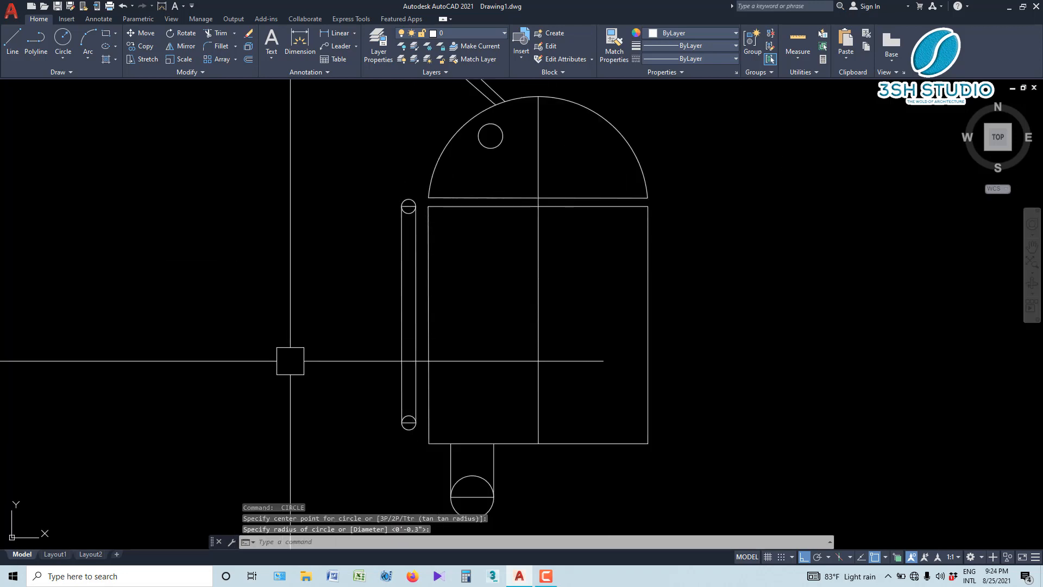
Step: Trim the arm's lower end to a rounded tip by removing the horizontal line and the circle's inner half
{"action": "key", "text": "Return"}
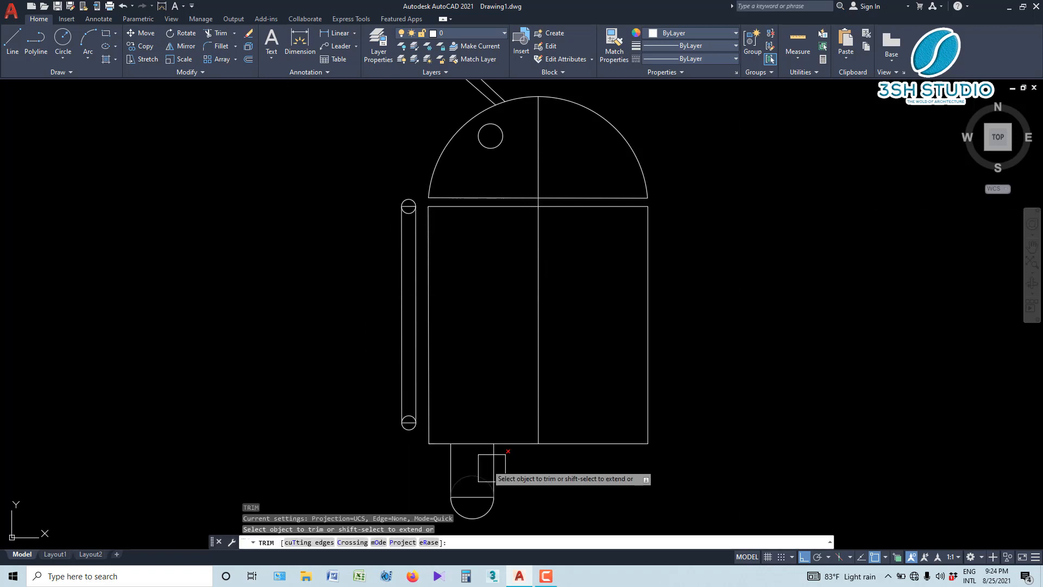
{"action": "scroll", "coordinate": [492, 467], "scroll_direction": "up", "scroll_amount": 4}
{"action": "scroll", "coordinate": [411, 379], "scroll_direction": "down", "scroll_amount": 1}
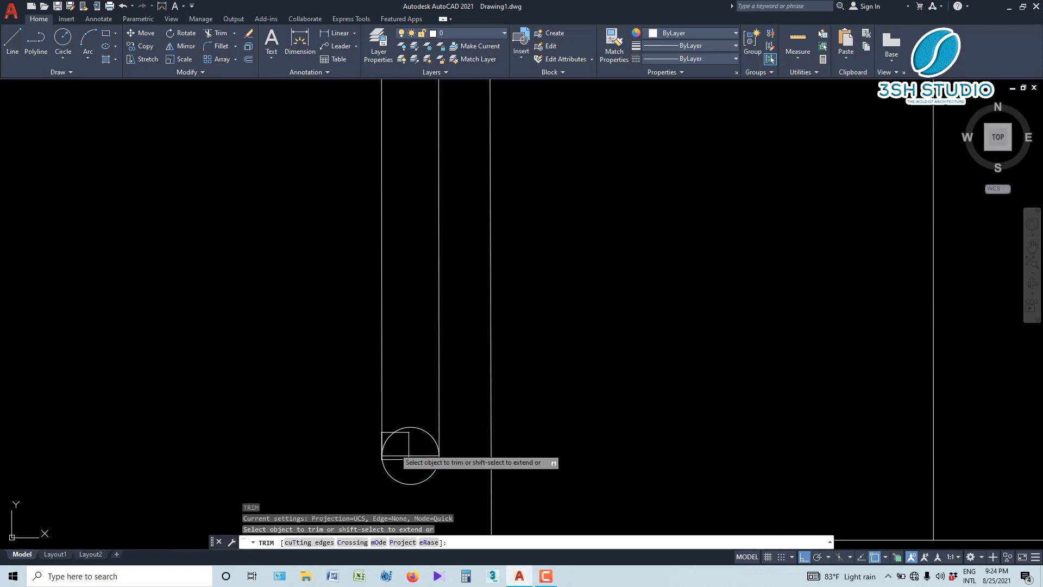
{"action": "scroll", "coordinate": [396, 448], "scroll_direction": "up", "scroll_amount": 2}
{"action": "mouse_move", "coordinate": [419, 368]}
{"action": "left_mouse_down"}
{"action": "mouse_move", "coordinate": [415, 479]}
{"action": "mouse_move", "coordinate": [419, 470]}
{"action": "left_mouse_up"}
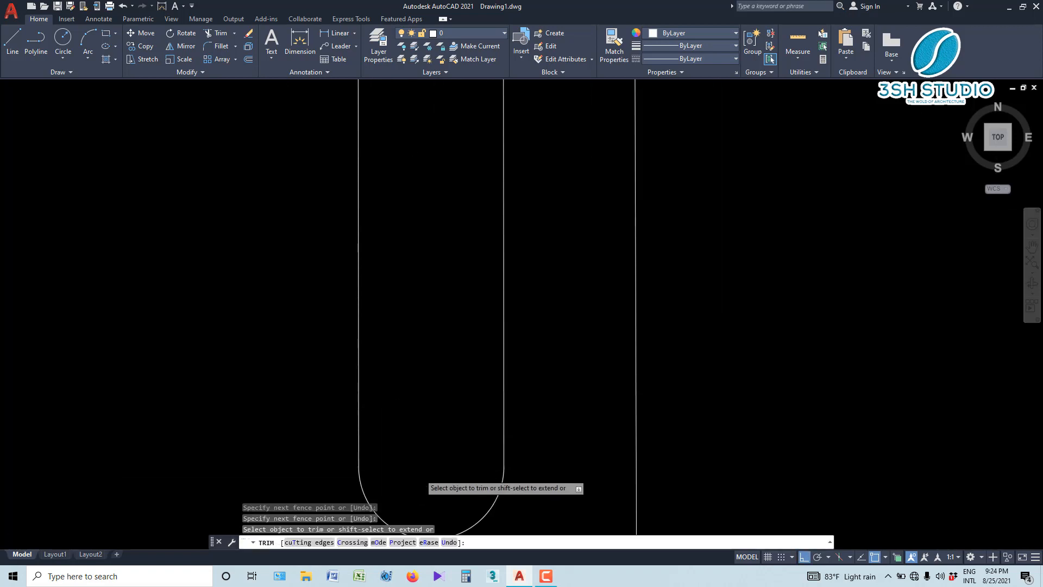
Step: Trim the horizontal line and the circle's inner half at the arm's upper end, leaving only the outer arc
{"action": "scroll", "coordinate": [419, 471], "scroll_direction": "down", "scroll_amount": 4}
{"action": "scroll", "coordinate": [416, 155], "scroll_direction": "up", "scroll_amount": 3}
{"action": "scroll", "coordinate": [410, 246], "scroll_direction": "down", "scroll_amount": 1}
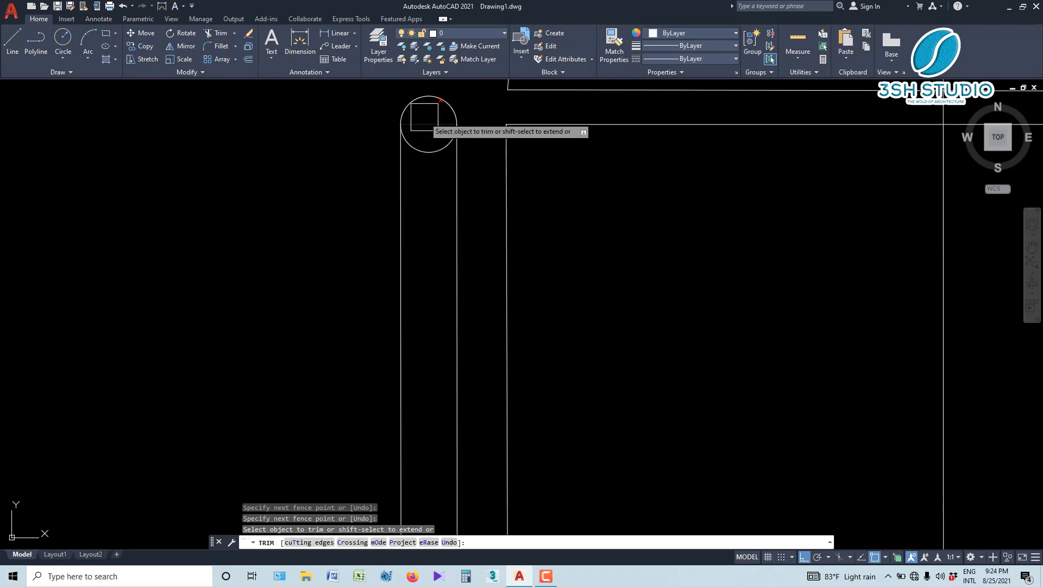
{"action": "scroll", "coordinate": [424, 116], "scroll_direction": "up", "scroll_amount": 1}
{"action": "left_click", "coordinate": [424, 122]}
{"action": "left_click", "coordinate": [422, 171]}
{"action": "scroll", "coordinate": [402, 172], "scroll_direction": "up", "scroll_amount": 3}
{"action": "scroll", "coordinate": [383, 244], "scroll_direction": "down", "scroll_amount": 5}
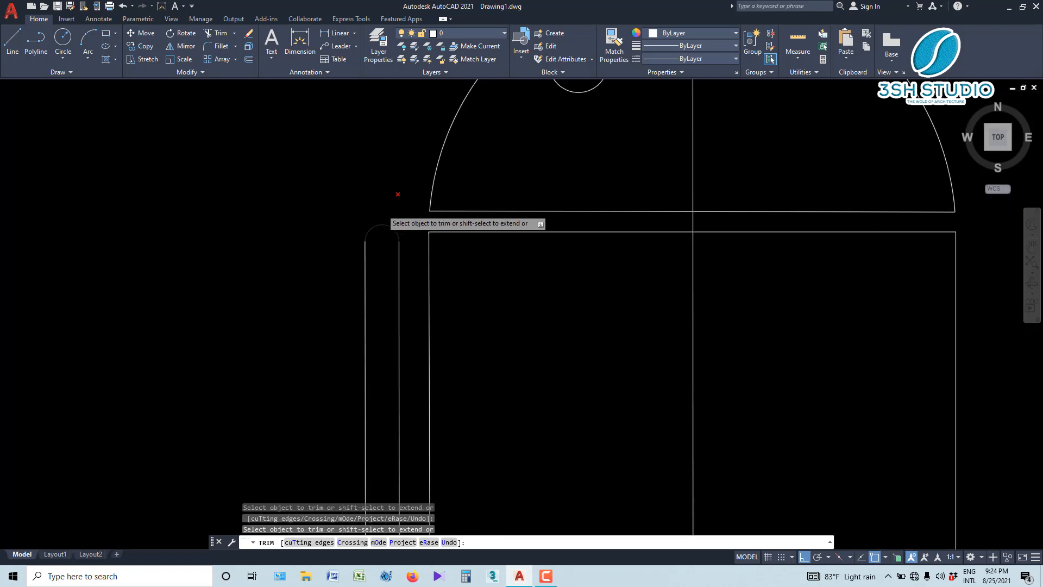
Step: Trim the leg's inner half circle, its lower horizontal line and the body edge across its top
{"action": "scroll", "coordinate": [440, 380], "scroll_direction": "up", "scroll_amount": 1}
{"action": "scroll", "coordinate": [446, 477], "scroll_direction": "up", "scroll_amount": 6}
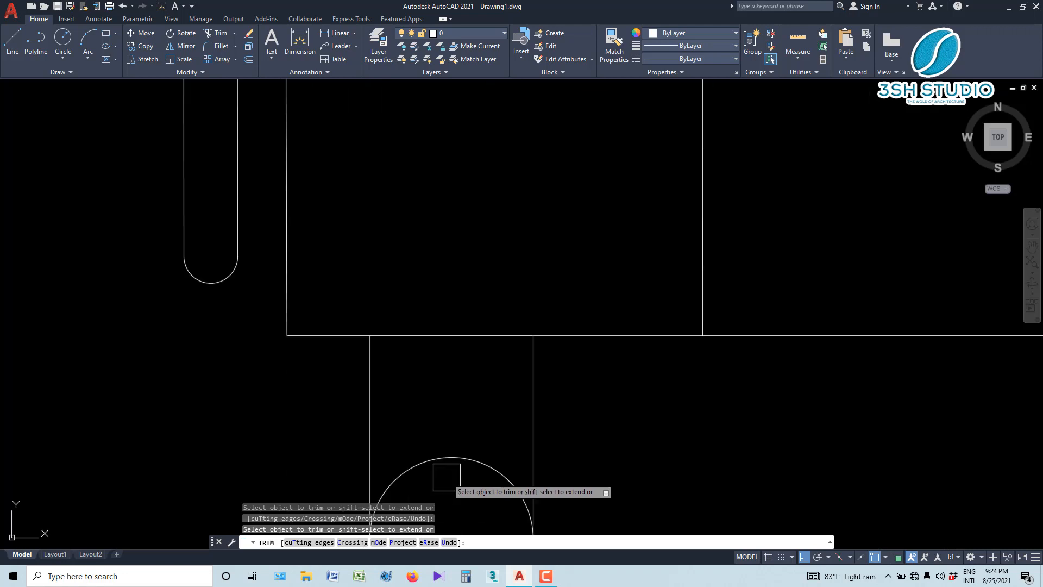
{"action": "scroll", "coordinate": [453, 464], "scroll_direction": "down", "scroll_amount": 4}
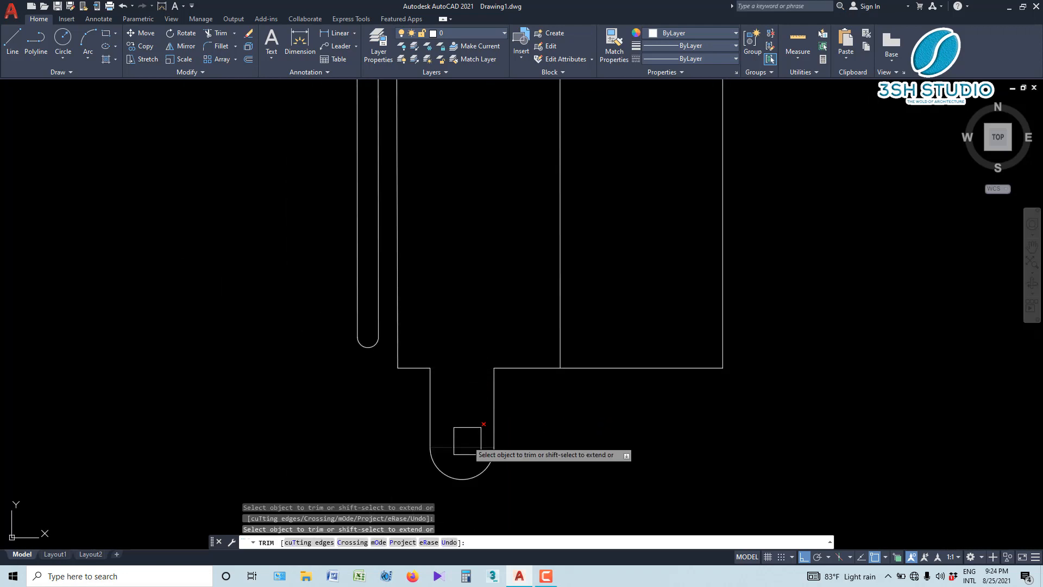
{"action": "scroll", "coordinate": [471, 445], "scroll_direction": "down", "scroll_amount": 2}
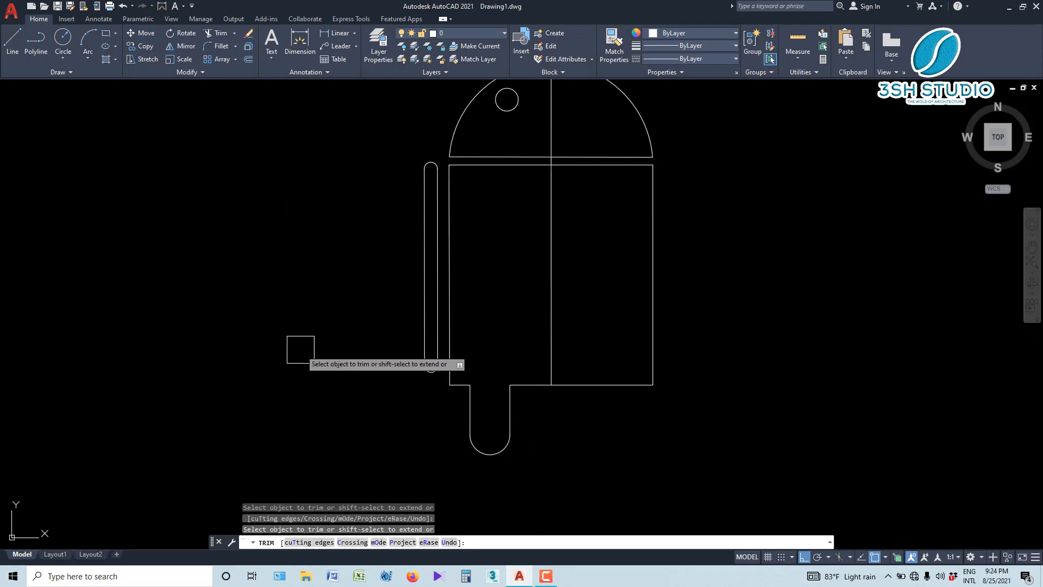
{"action": "key", "text": "Escape"}
Step: Mirror the leg, arm, eye and antenna about the vertical centre line, keeping the source objects
{"action": "left_click", "coordinate": [616, 419]}
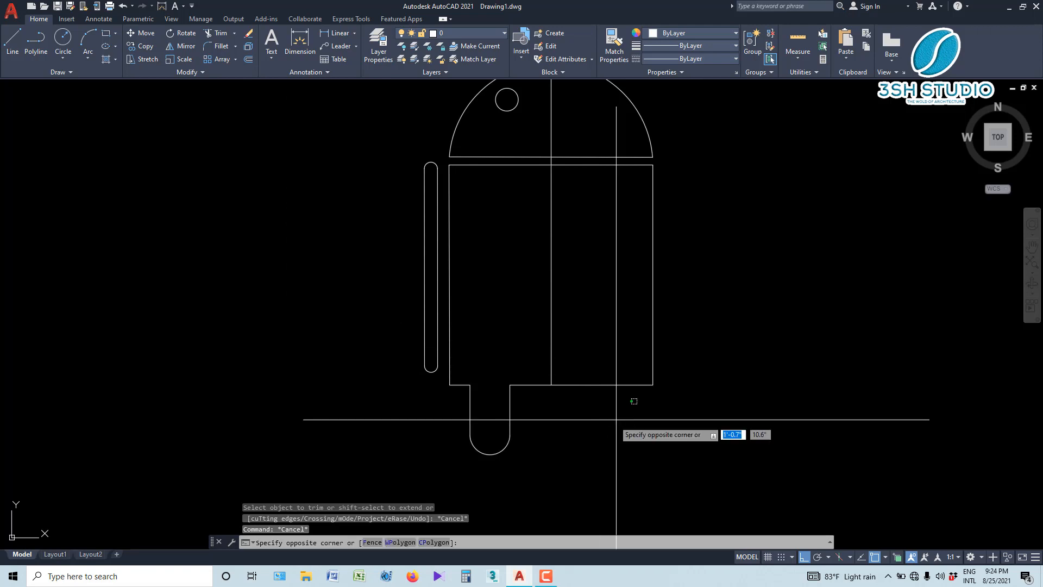
{"action": "left_click", "coordinate": [358, 458]}
{"action": "left_click", "coordinate": [428, 336]}
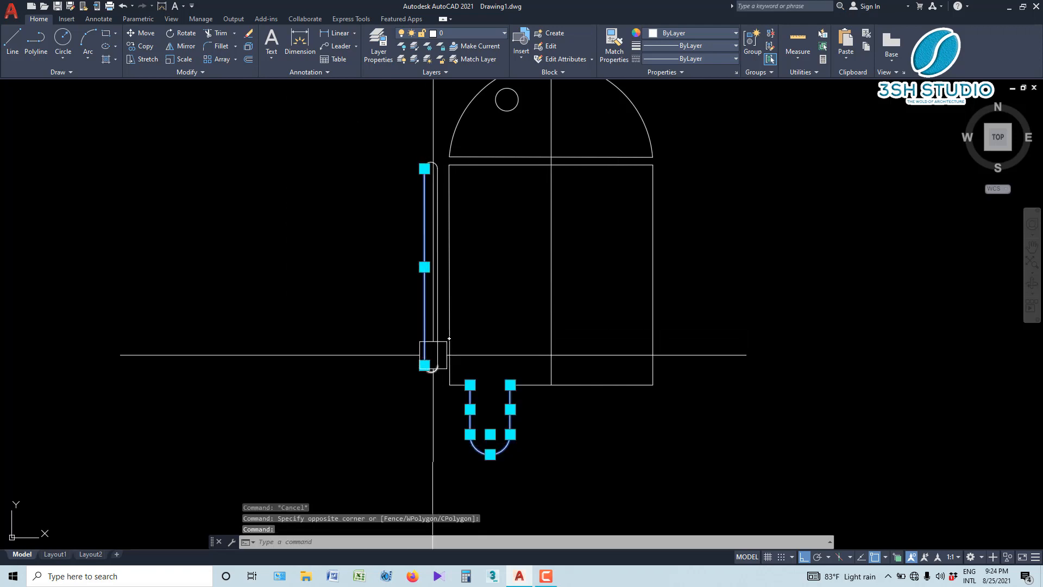
{"action": "scroll", "coordinate": [437, 357], "scroll_direction": "up", "scroll_amount": 6}
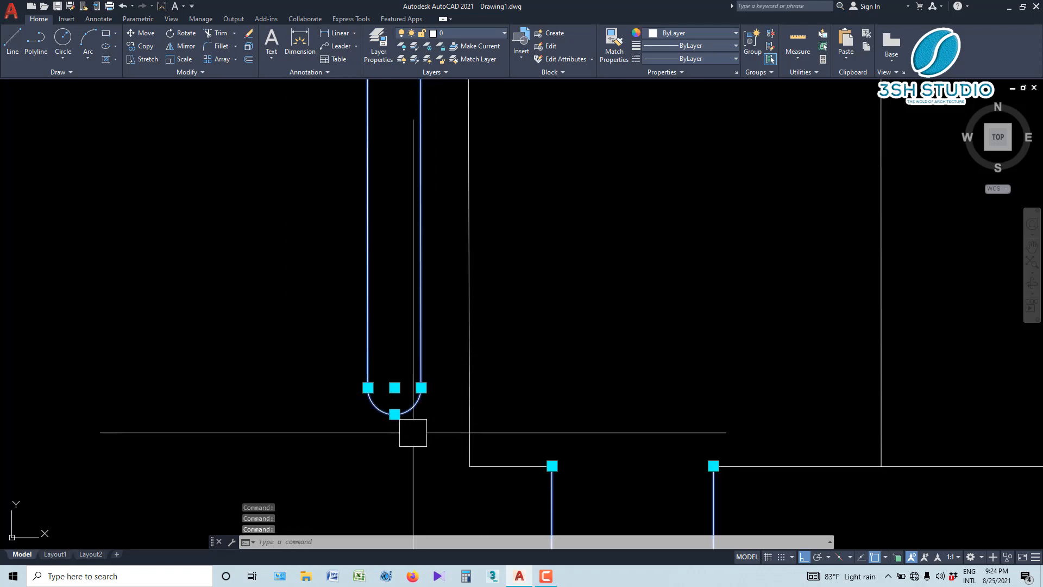
{"action": "scroll", "coordinate": [416, 440], "scroll_direction": "down", "scroll_amount": 7}
{"action": "scroll", "coordinate": [411, 245], "scroll_direction": "up", "scroll_amount": 8}
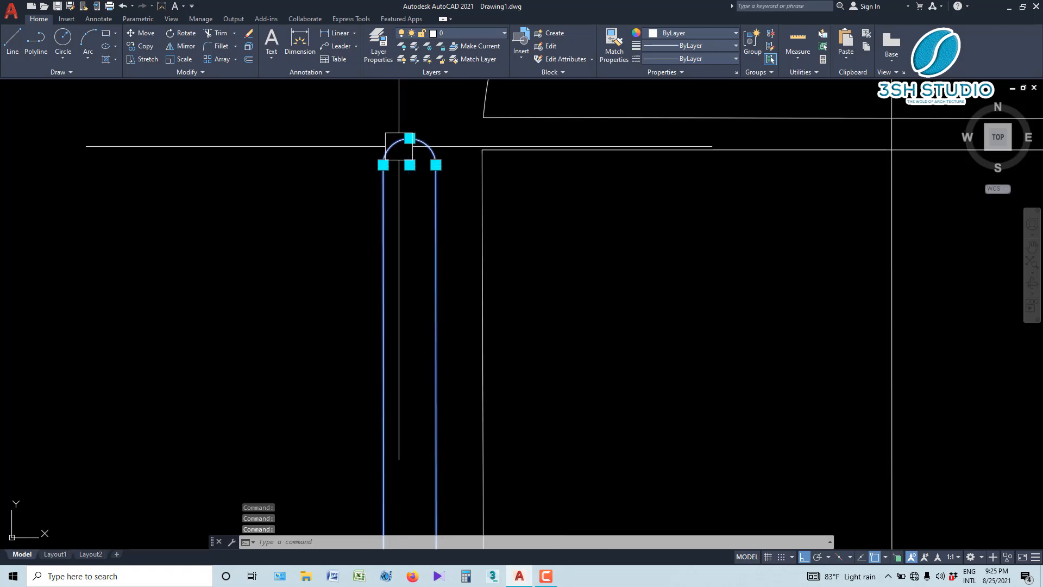
{"action": "scroll", "coordinate": [380, 272], "scroll_direction": "down", "scroll_amount": 4}
{"action": "left_click", "coordinate": [517, 163]}
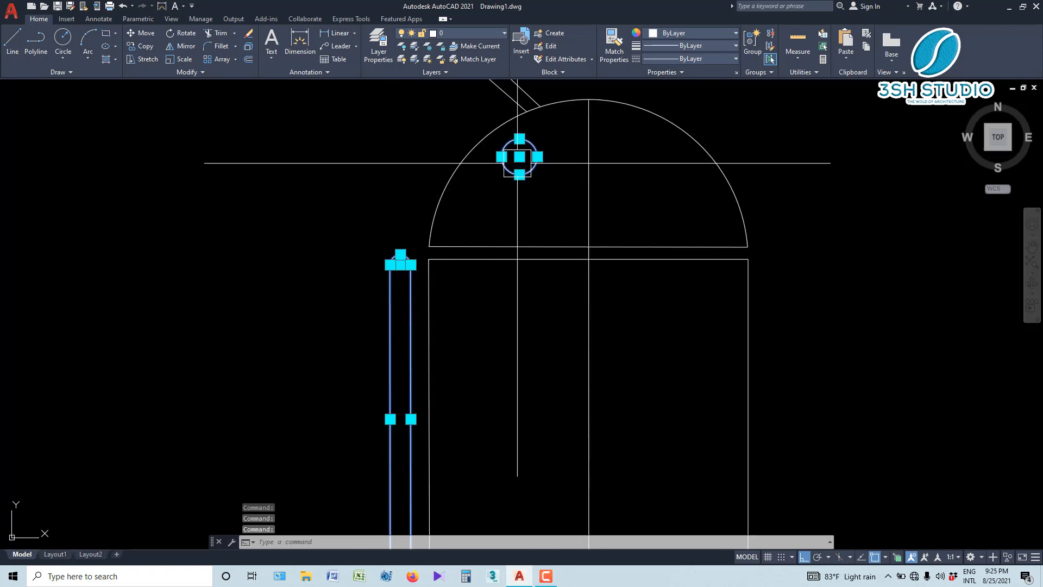
{"action": "scroll", "coordinate": [521, 168], "scroll_direction": "down", "scroll_amount": 4}
{"action": "scroll", "coordinate": [517, 175], "scroll_direction": "up", "scroll_amount": 4}
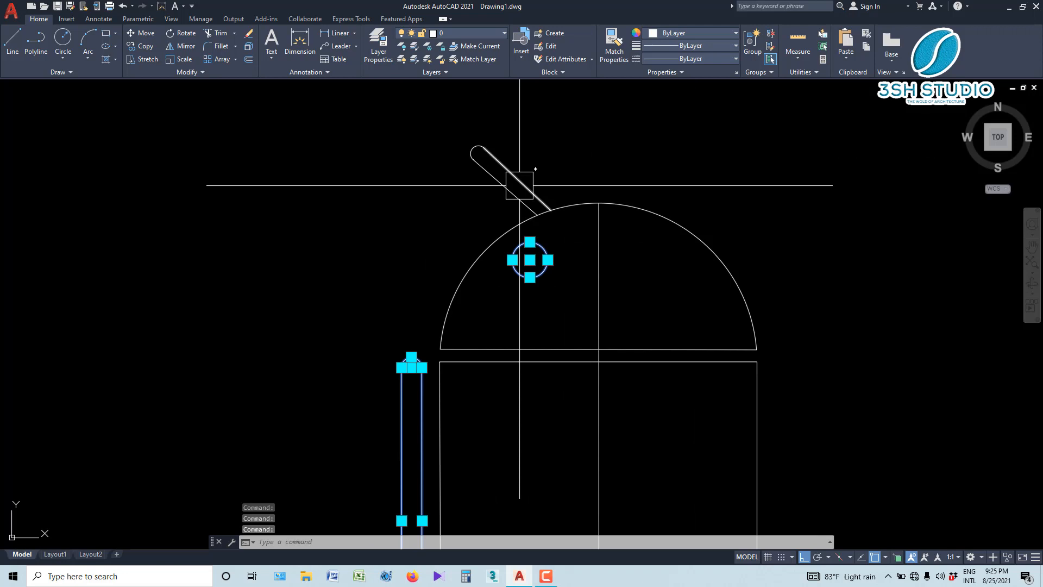
{"action": "left_click", "coordinate": [559, 131]}
{"action": "left_click", "coordinate": [373, 182]}
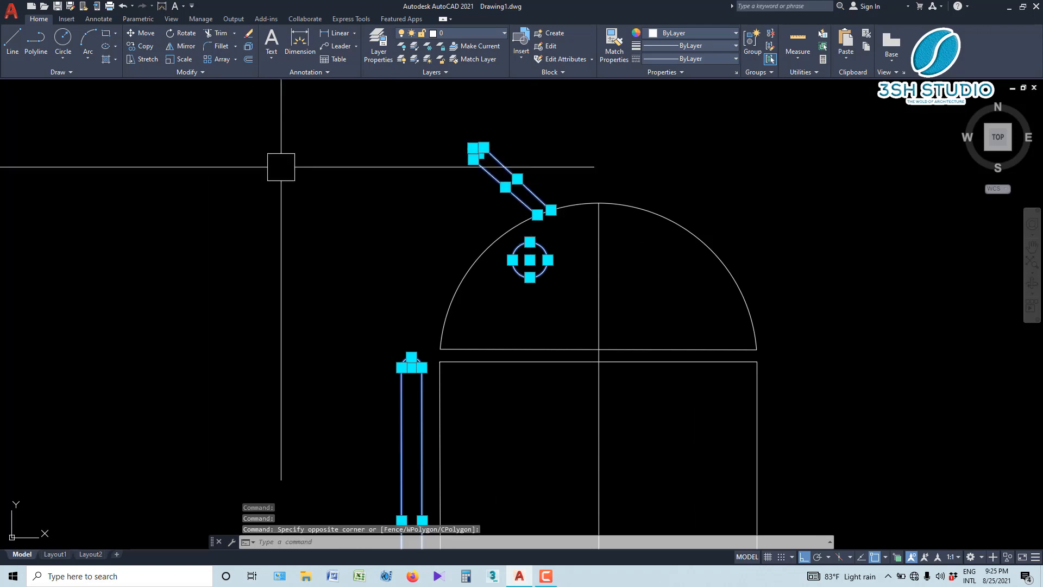
{"action": "left_click", "coordinate": [193, 45]}
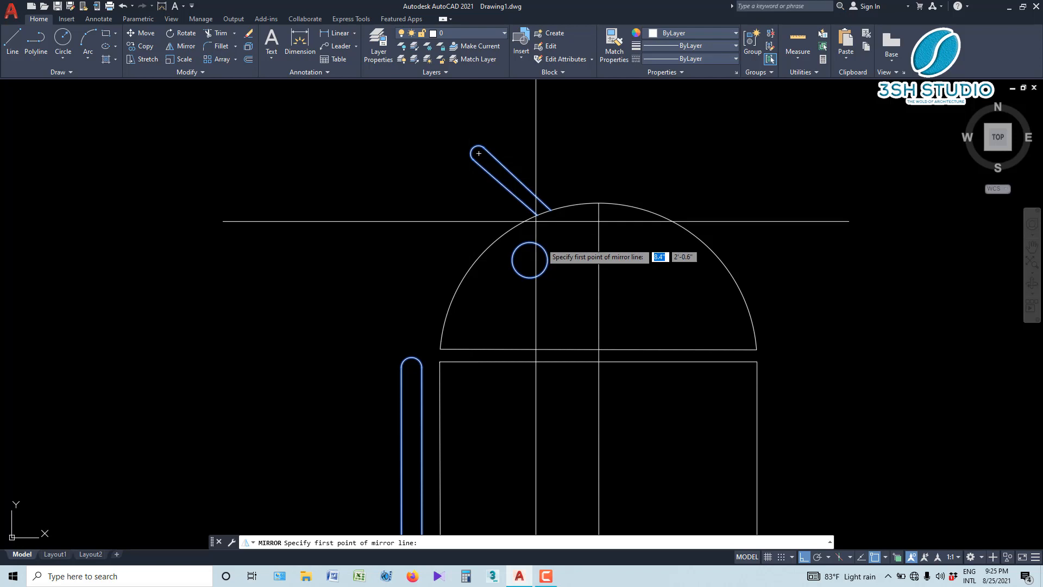
{"action": "left_click", "coordinate": [598, 202]}
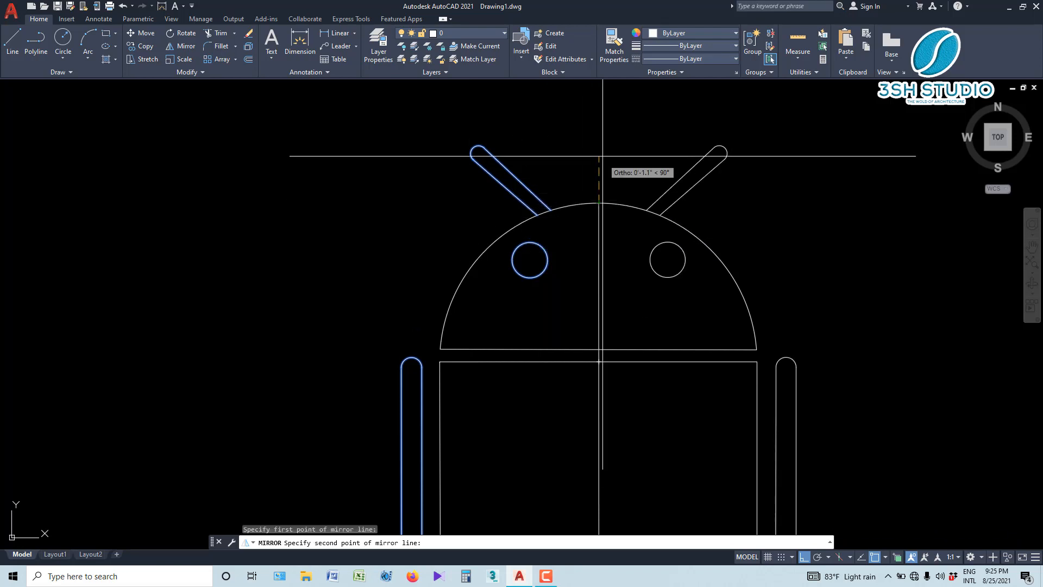
{"action": "left_click", "coordinate": [594, 122]}
{"action": "left_click", "coordinate": [617, 161]}
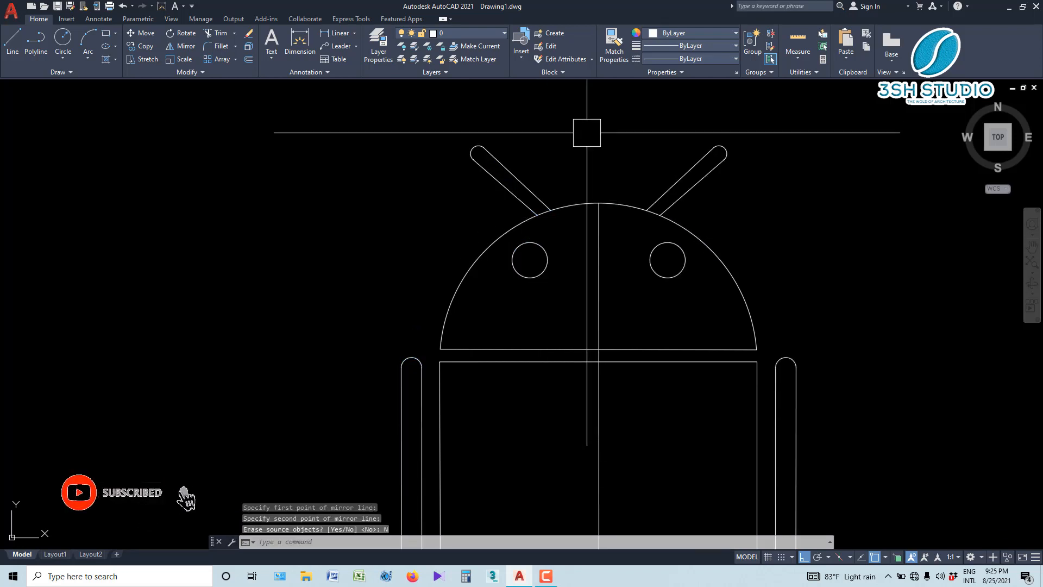
Step: Trim the body's lower edge between the two sides of the mirrored leg
{"action": "scroll", "coordinate": [335, 243], "scroll_direction": "down", "scroll_amount": 4}
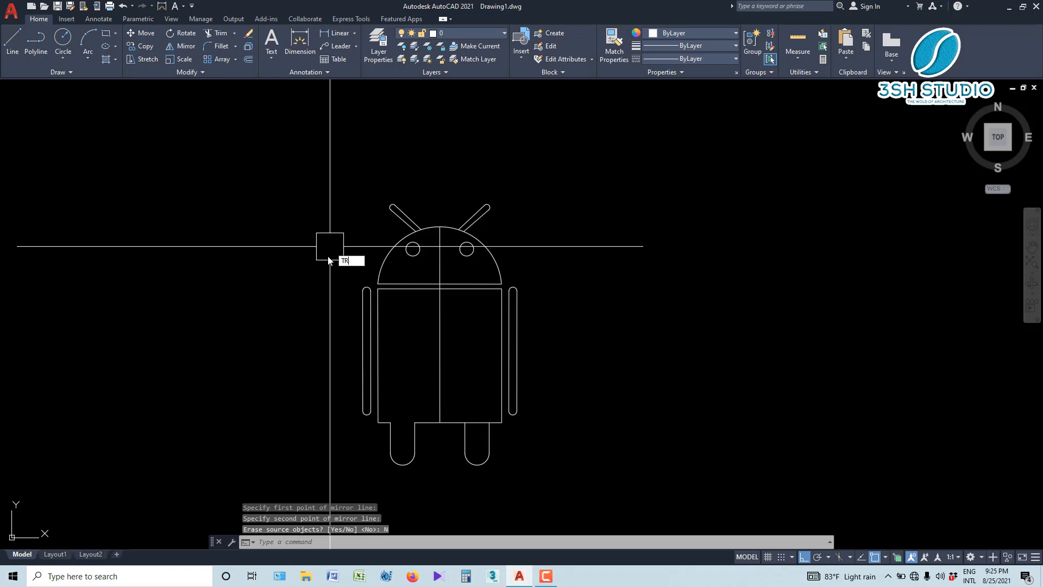
{"action": "key", "text": "Return"}
{"action": "scroll", "coordinate": [521, 380], "scroll_direction": "up", "scroll_amount": 5}
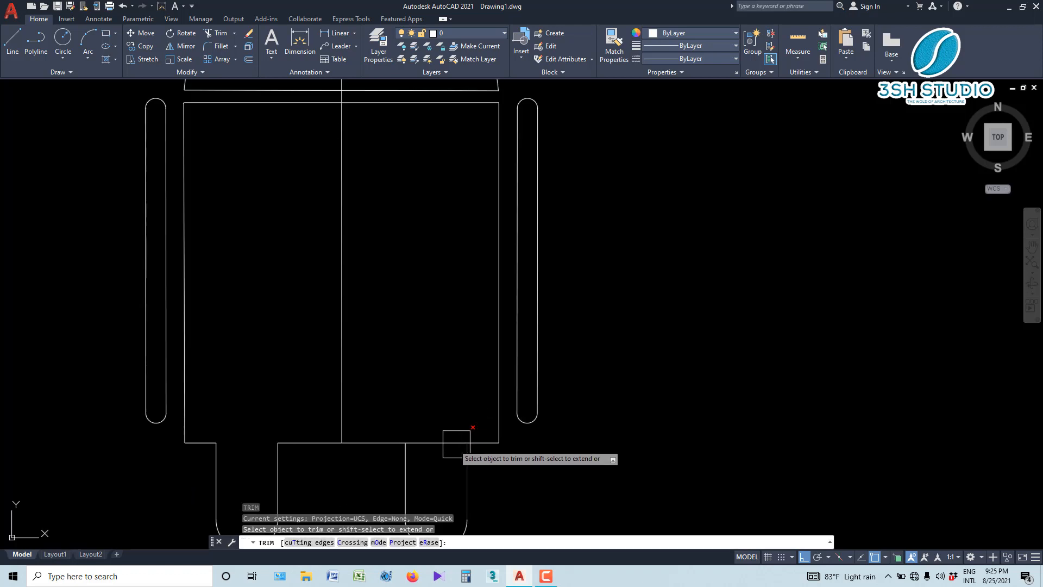
{"action": "left_click", "coordinate": [433, 442]}
{"action": "scroll", "coordinate": [622, 456], "scroll_direction": "down", "scroll_amount": 3}
Step: Trim the dome arc between the mirrored antenna's two lines and remove the vertical centre line from head and body
{"action": "scroll", "coordinate": [541, 273], "scroll_direction": "up", "scroll_amount": 1}
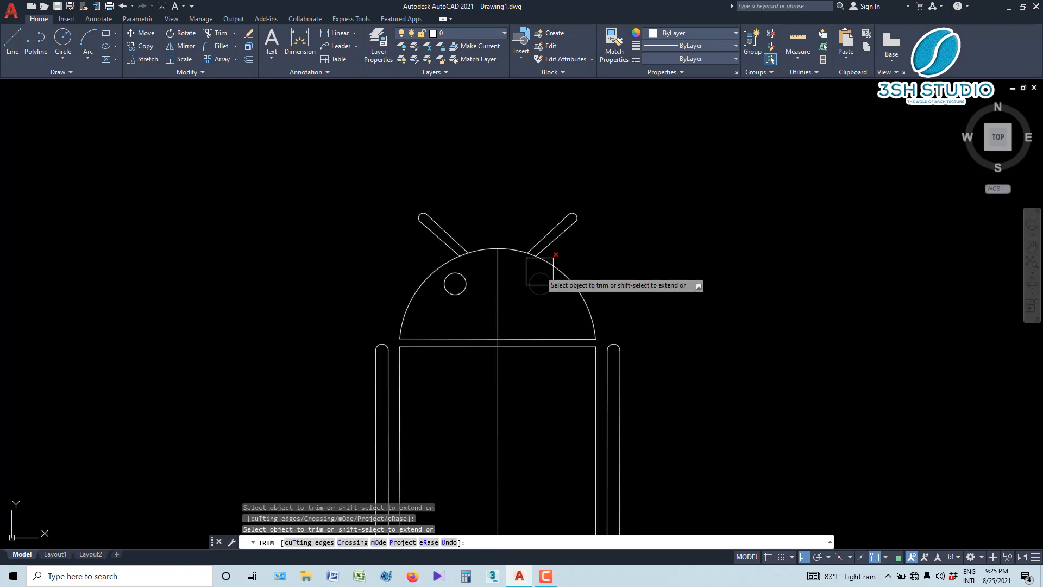
{"action": "left_click", "coordinate": [478, 222]}
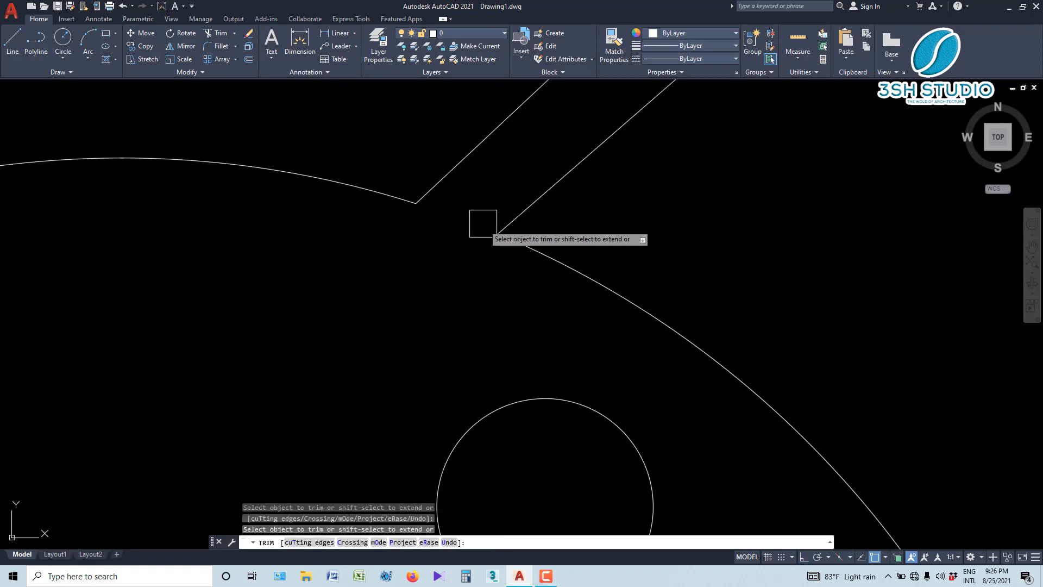
{"action": "scroll", "coordinate": [483, 223], "scroll_direction": "down", "scroll_amount": 4}
{"action": "scroll", "coordinate": [747, 227], "scroll_direction": "down", "scroll_amount": 3}
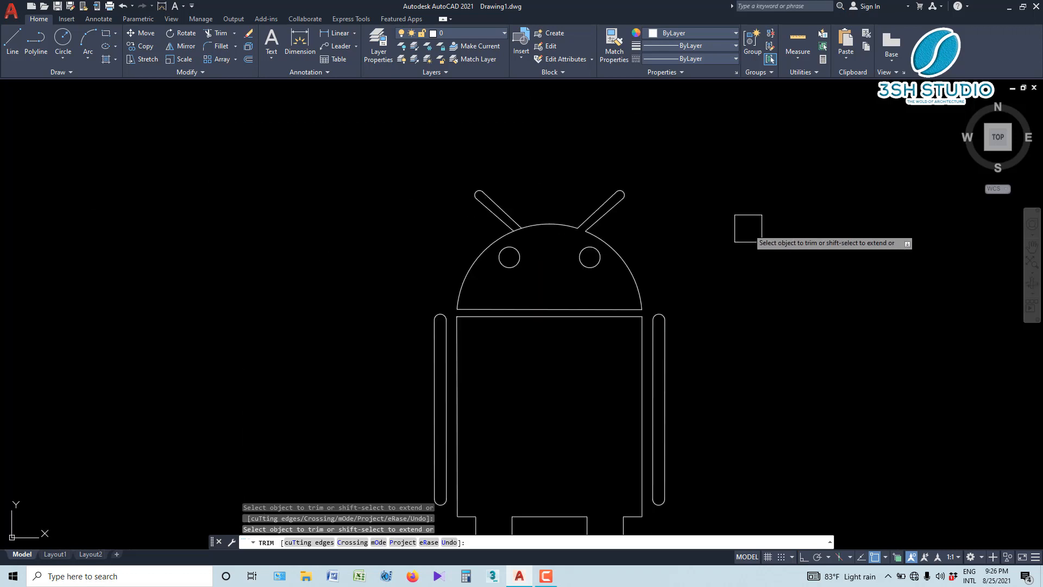
{"action": "scroll", "coordinate": [706, 385], "scroll_direction": "up", "scroll_amount": 2}
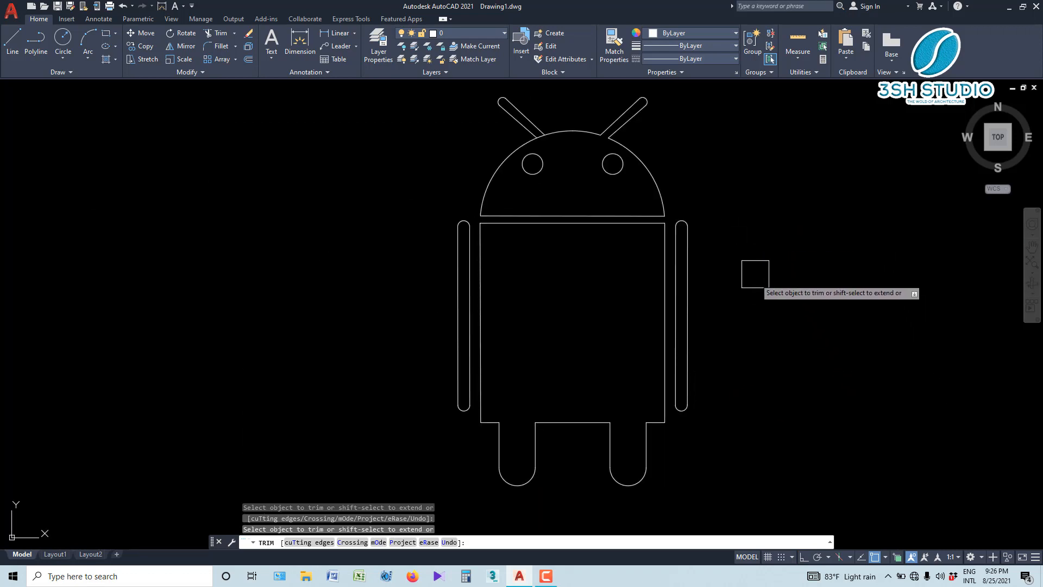
{"action": "scroll", "coordinate": [563, 163], "scroll_direction": "up", "scroll_amount": 5}
{"action": "scroll", "coordinate": [559, 291], "scroll_direction": "down", "scroll_amount": 4}
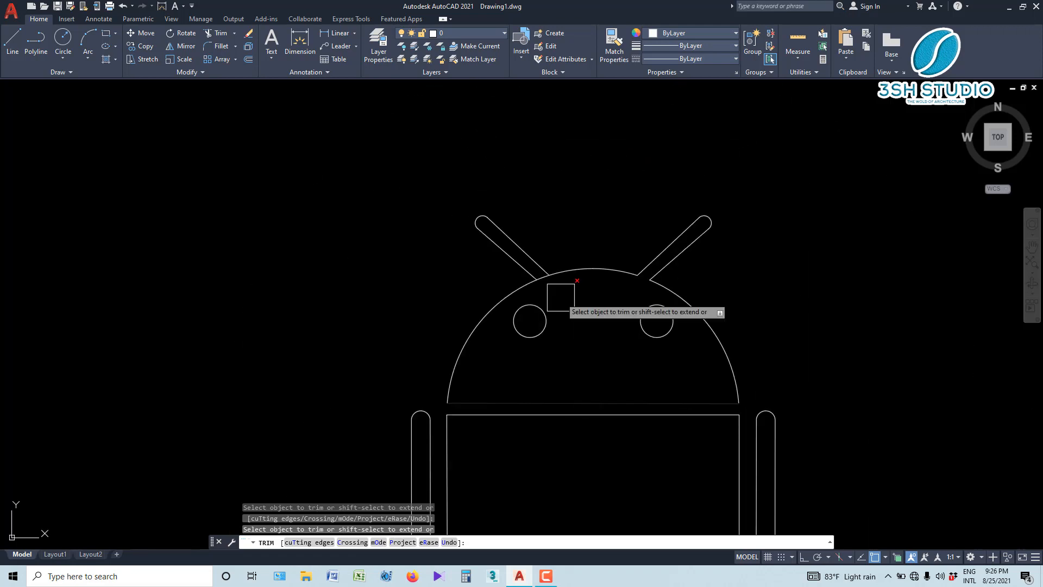
{"action": "scroll", "coordinate": [556, 272], "scroll_direction": "up", "scroll_amount": 6}
{"action": "scroll", "coordinate": [491, 295], "scroll_direction": "down", "scroll_amount": 6}
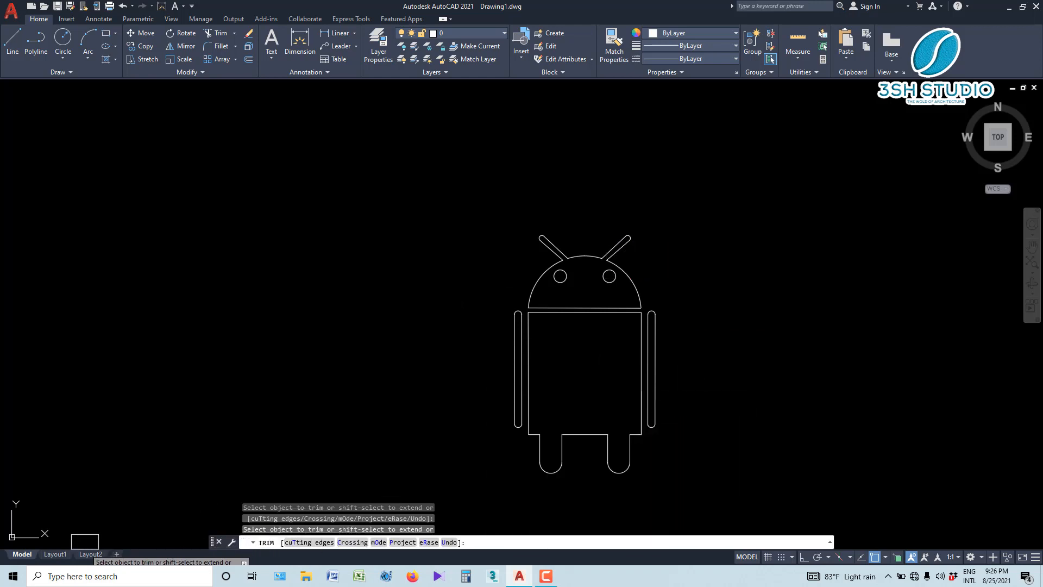
{"action": "key", "text": "Escape"}
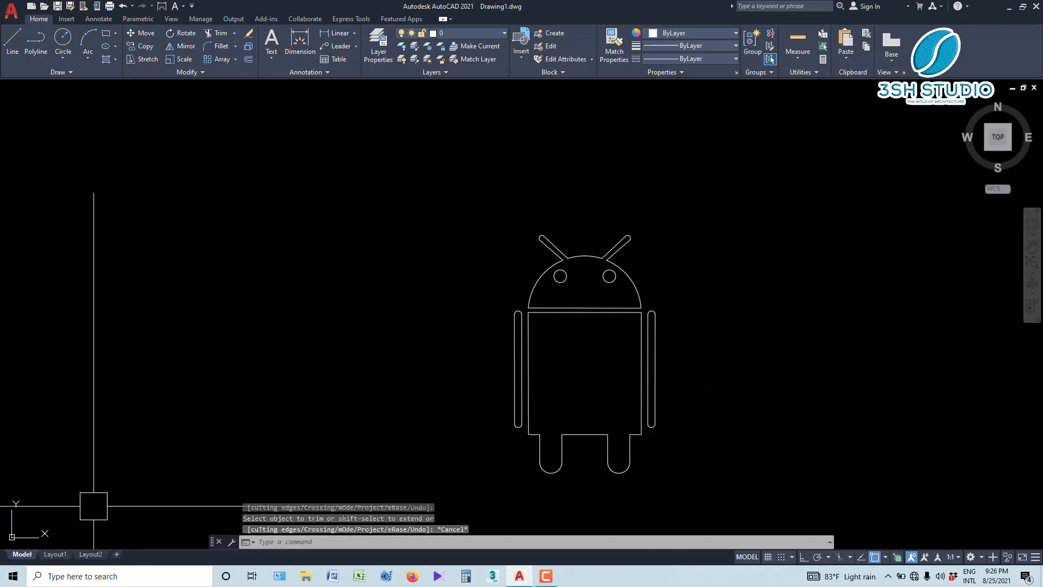
Step: Switch to Layout2 and examine the robot on the sheet
{"action": "left_click", "coordinate": [90, 554]}
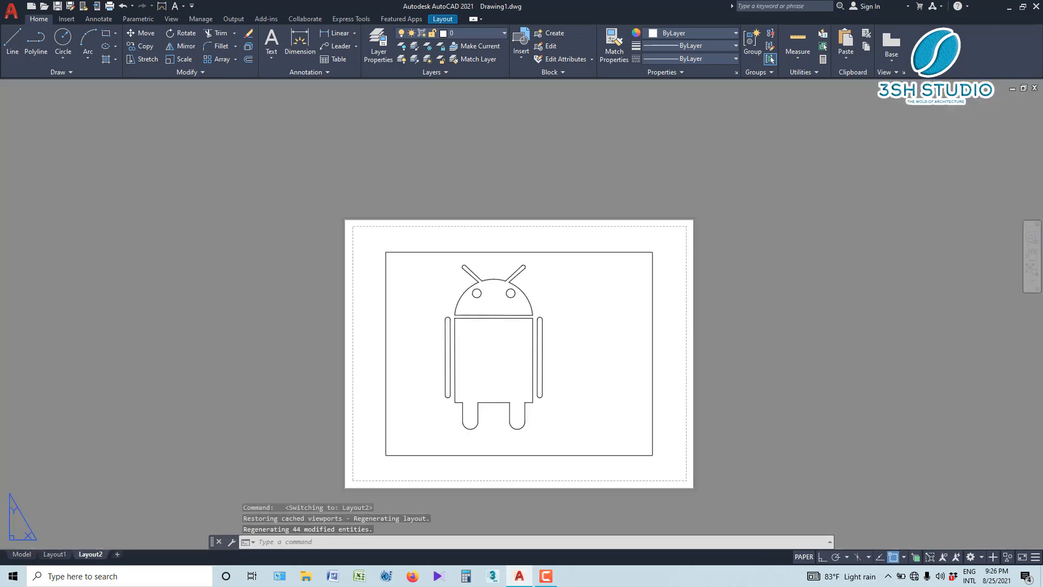
{"action": "scroll", "coordinate": [347, 430], "scroll_direction": "up", "scroll_amount": 2}
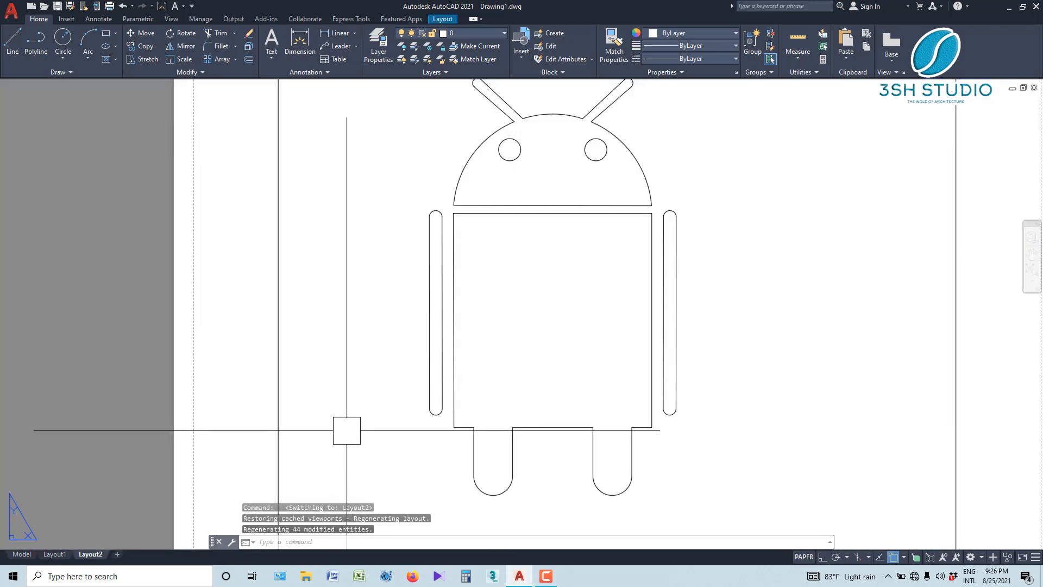
{"action": "scroll", "coordinate": [345, 429], "scroll_direction": "down", "scroll_amount": 2}
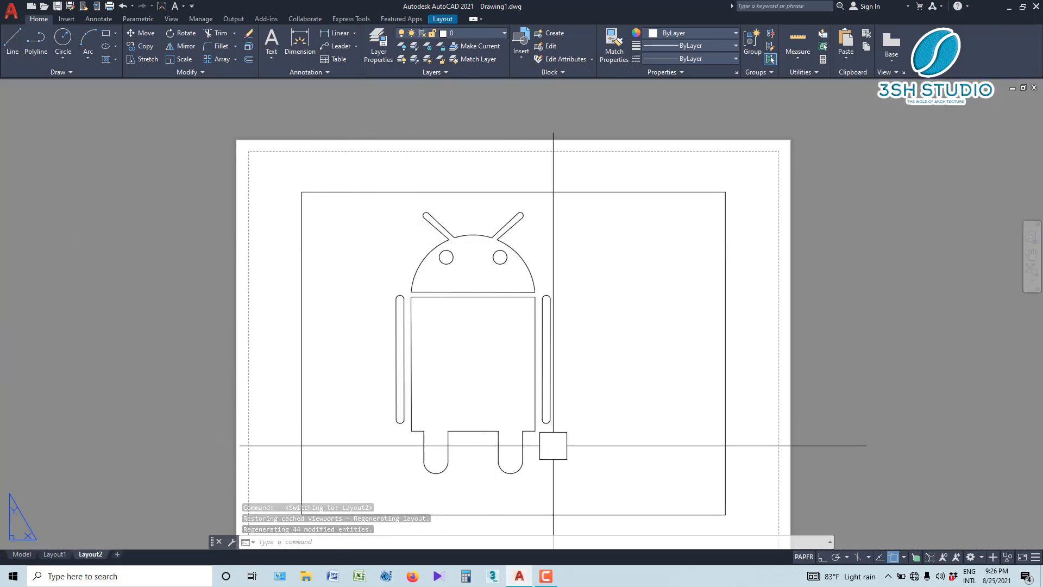